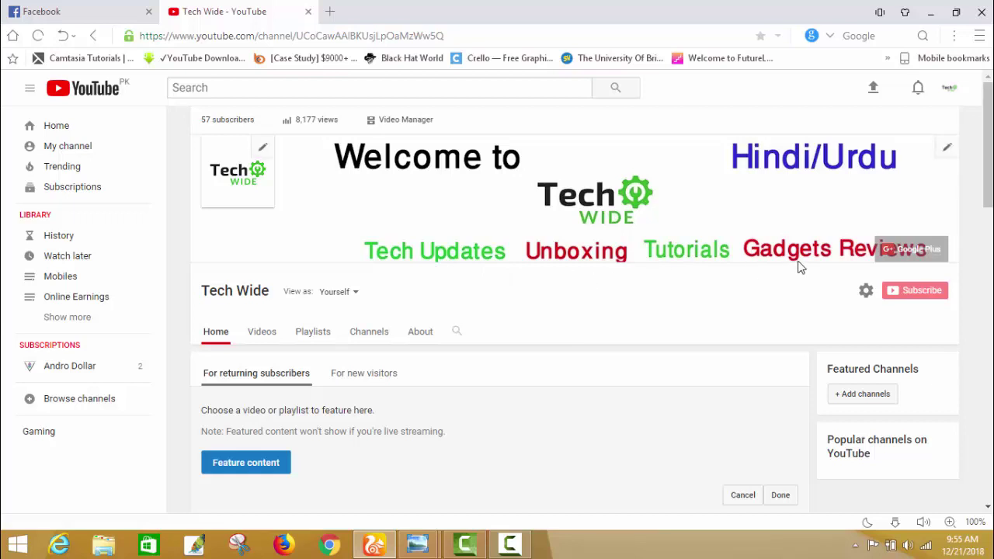
scroll(697, 254, down, 3)
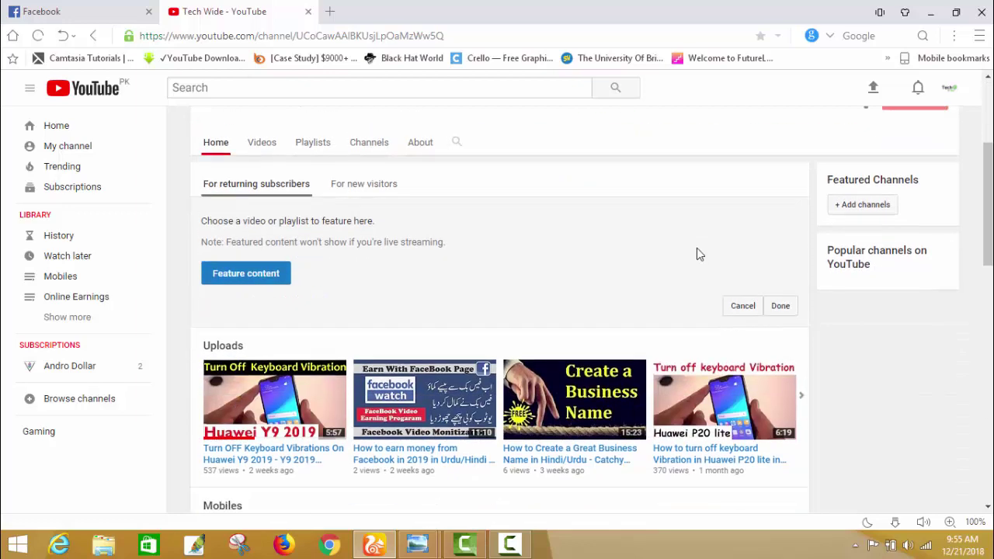
scroll(697, 254, down, 3)
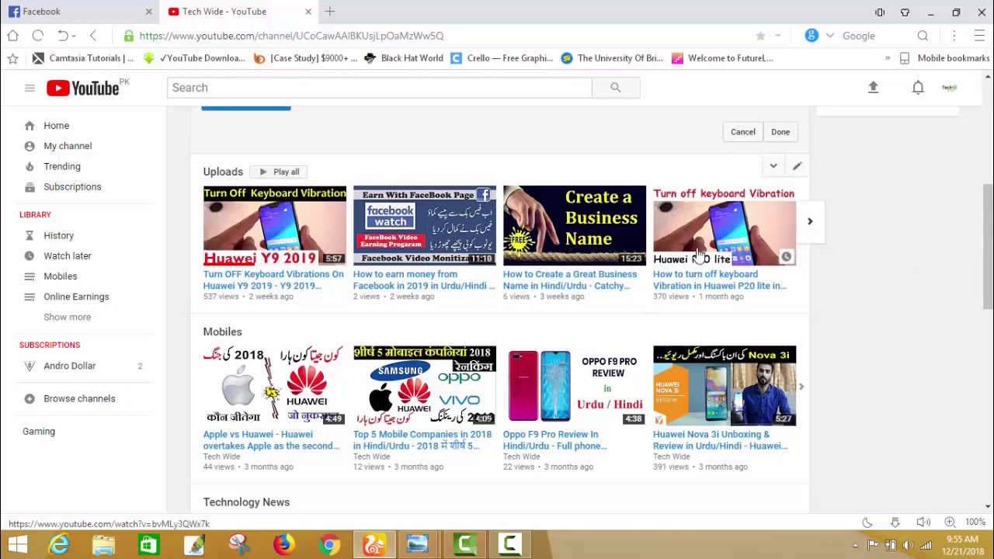
scroll(697, 252, up, 5)
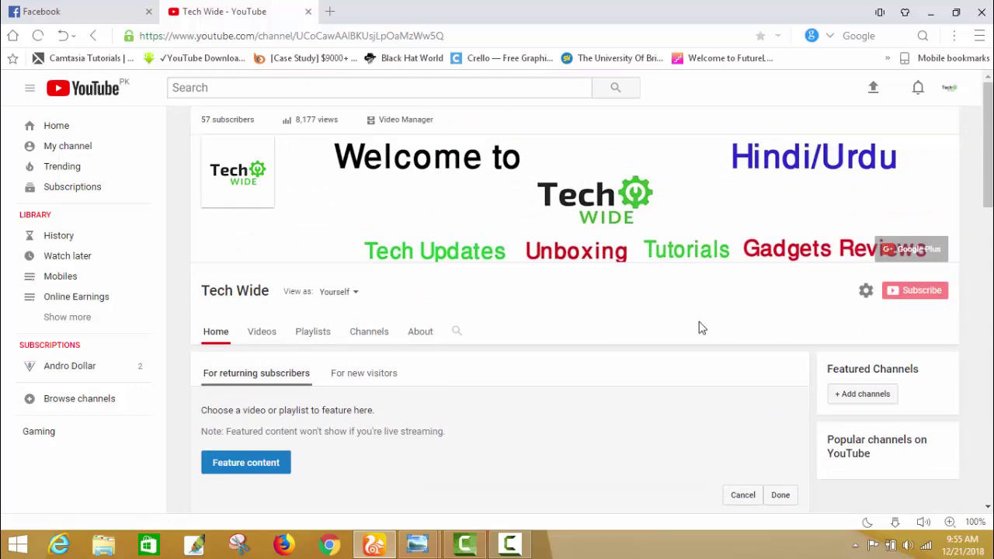
scroll(700, 327, down, 3)
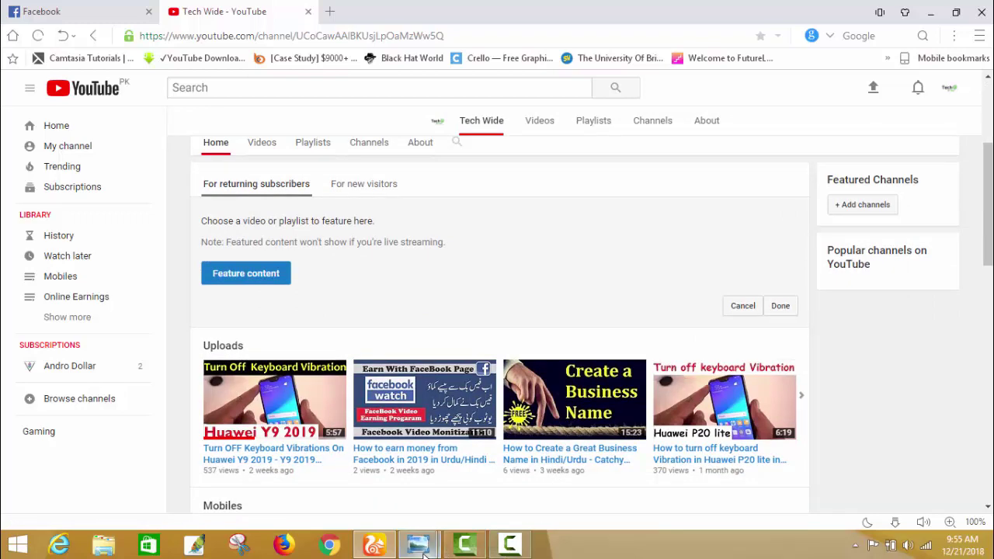
View the insert-ads-after-one-paragraph image in Windows Photo Viewer as an example of an ad inside a post, and minimize it
mouse_move(424, 554)
click(380, 480)
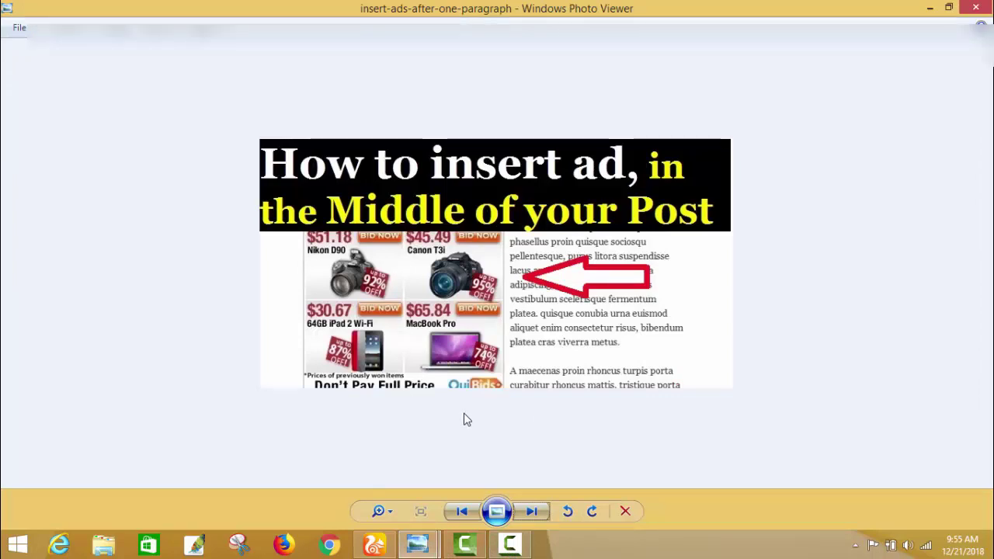
click(929, 8)
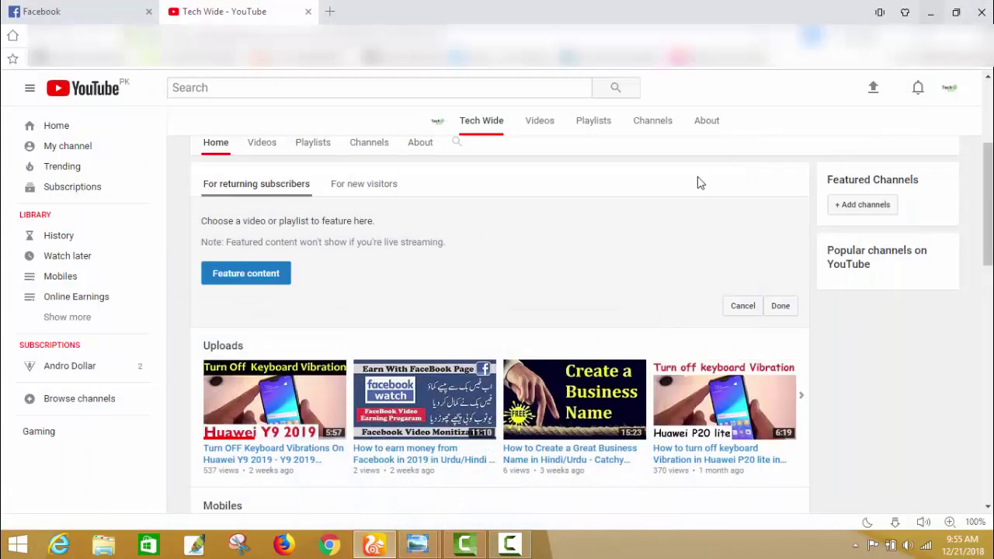
Switch to the WordPress dashboard in Chrome and open the page for adding new plugins
click(931, 12)
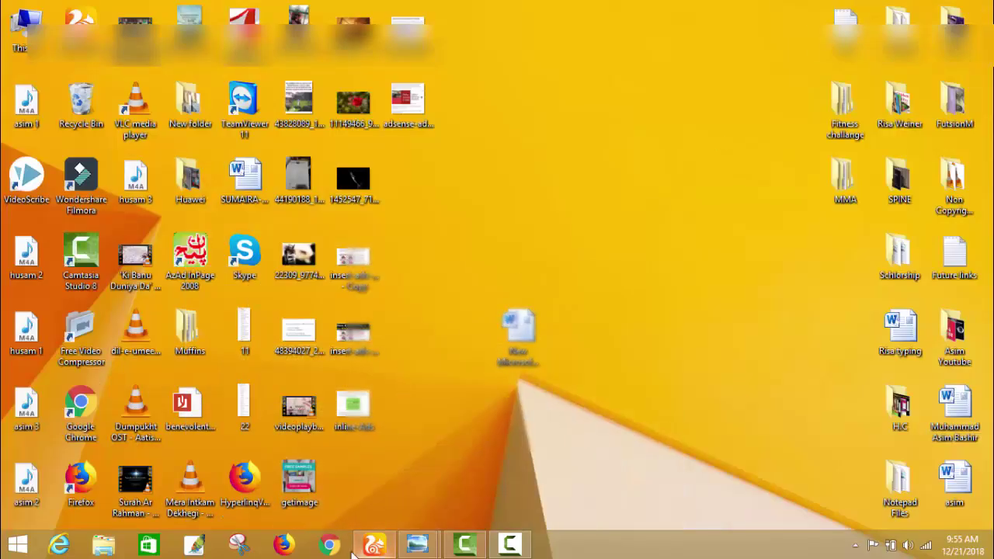
middle_click(330, 546)
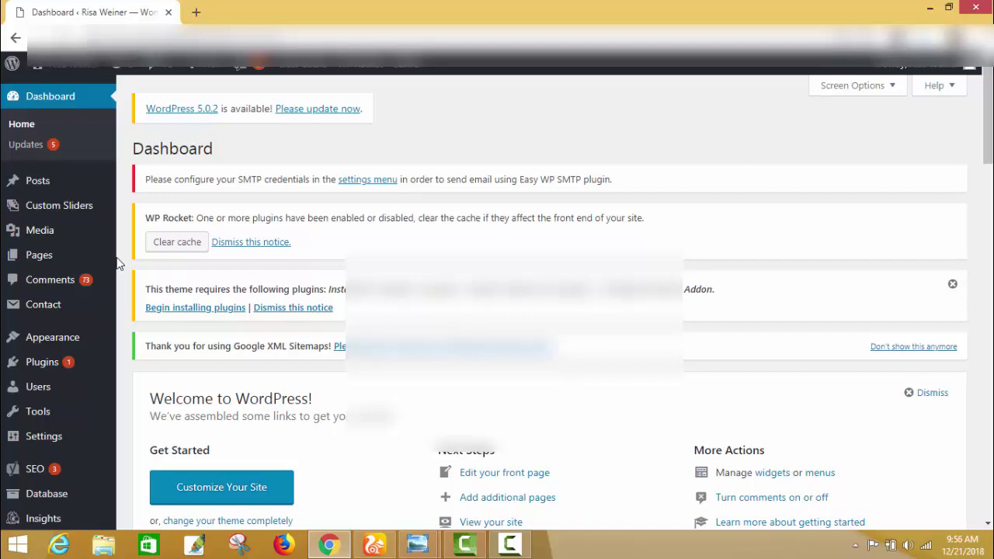
click(61, 372)
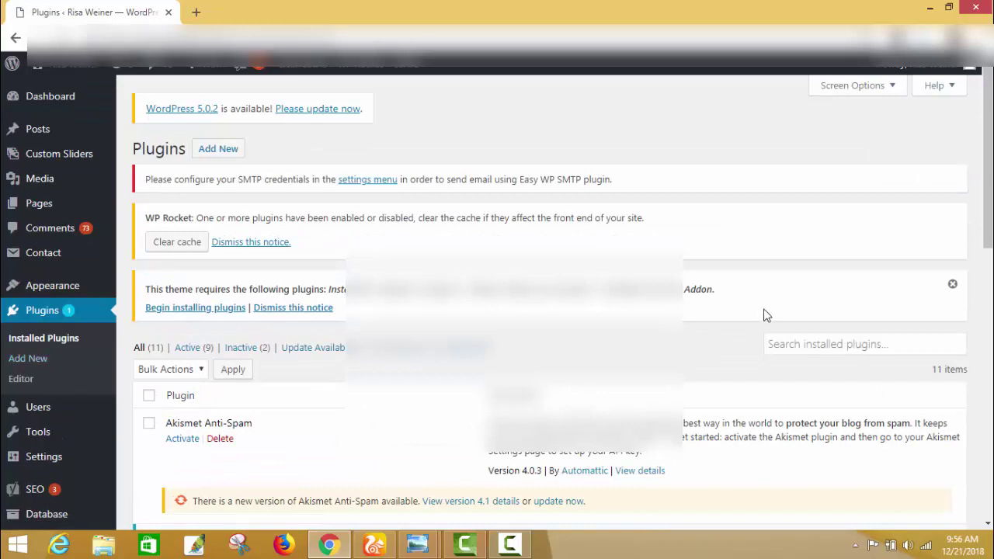
click(806, 346)
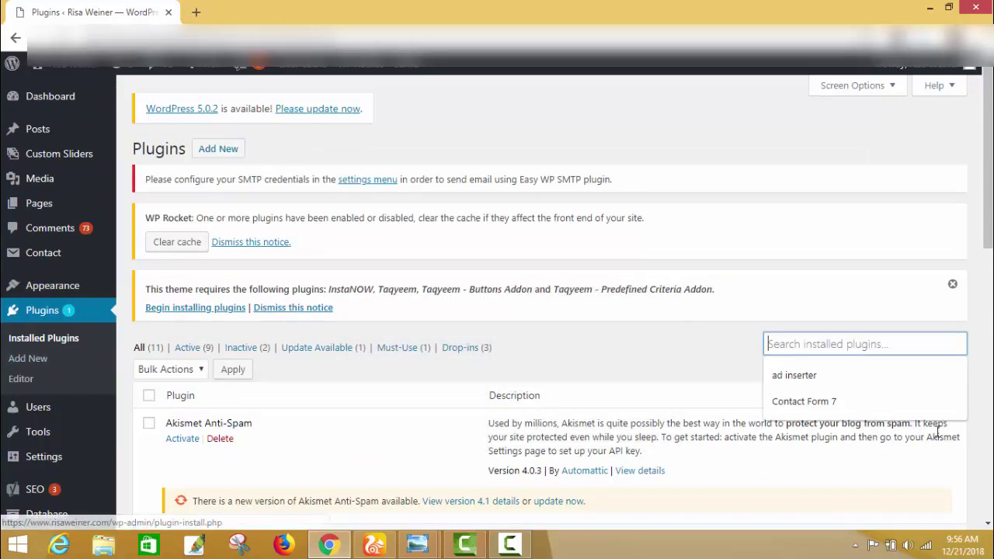
click(208, 152)
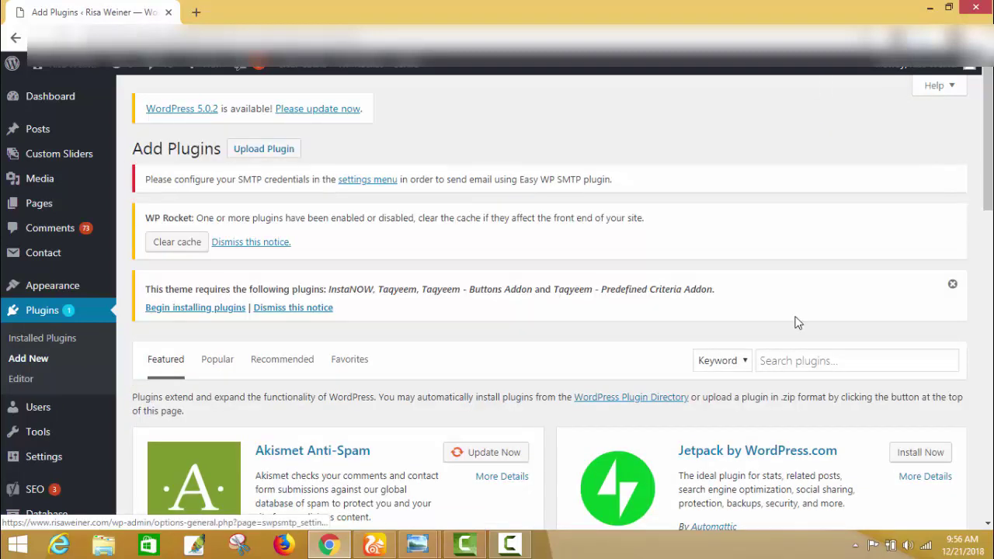
Search the plugin directory for "ad inserter"
click(825, 363)
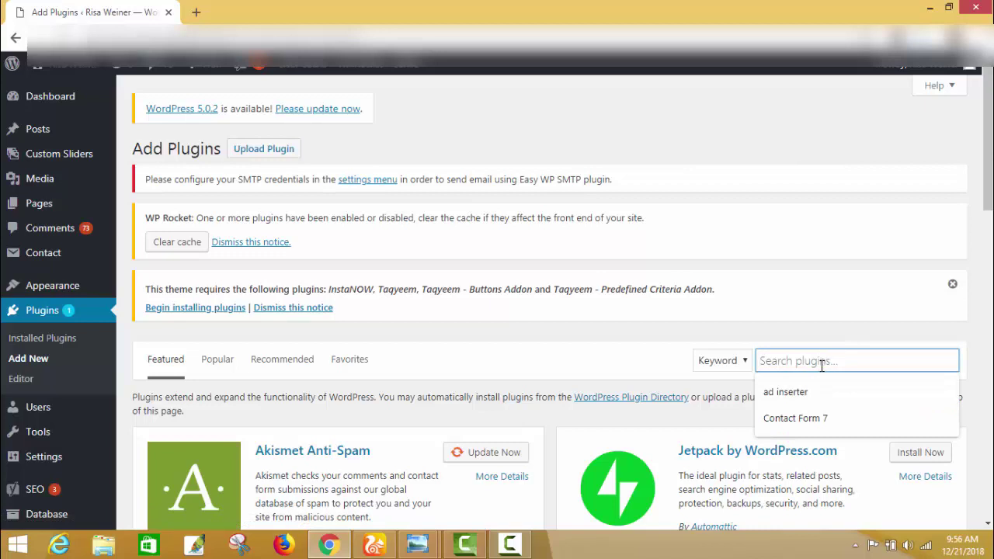
click(812, 403)
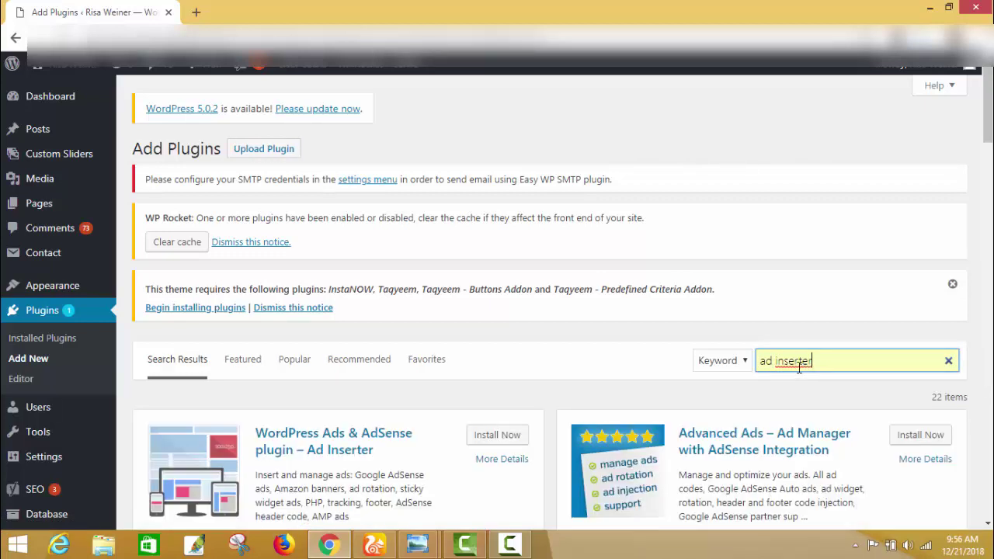
scroll(528, 326, down, 2)
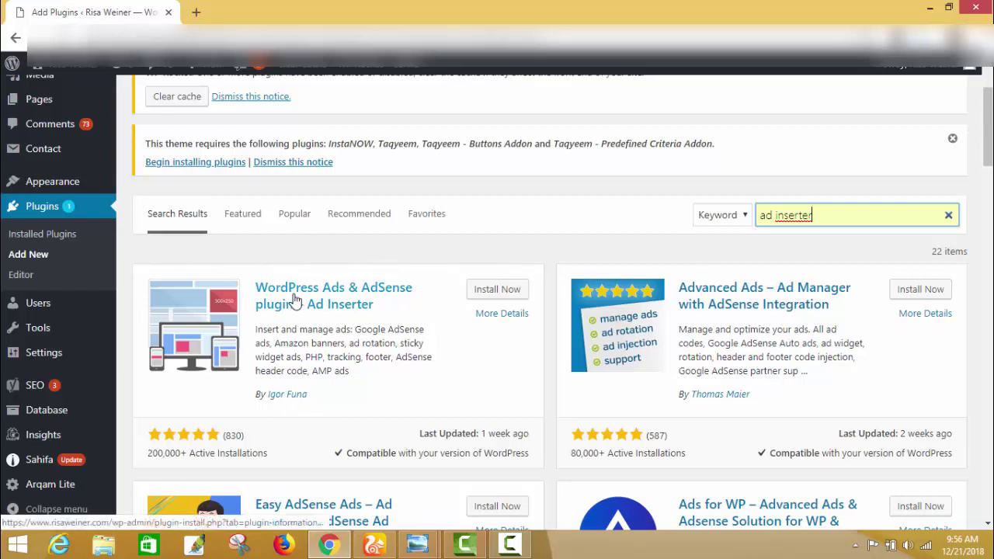
Install and activate the "WordPress Ads & AdSense plugin – Ad Inserter" plugin
click(477, 295)
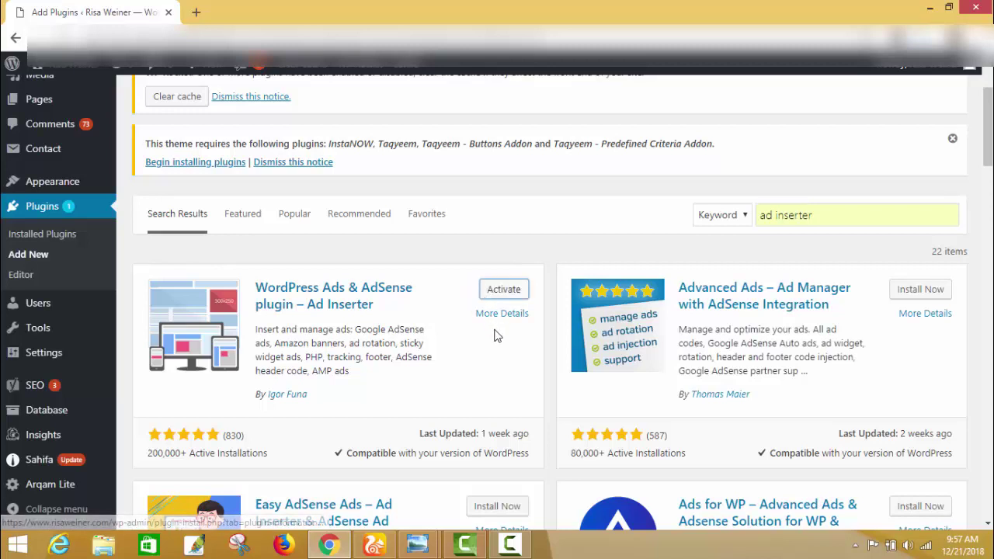
click(509, 297)
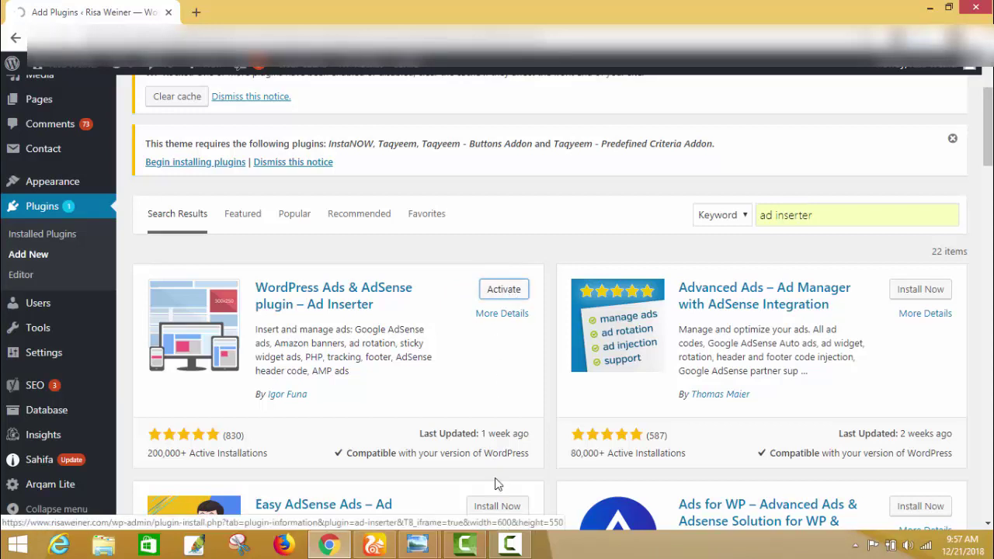
click(510, 544)
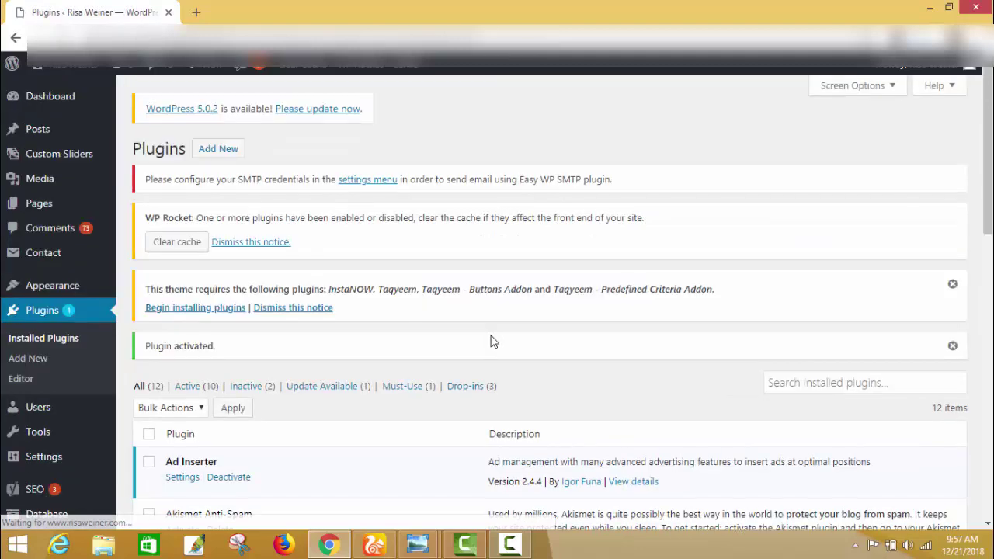
scroll(442, 319, down, 1)
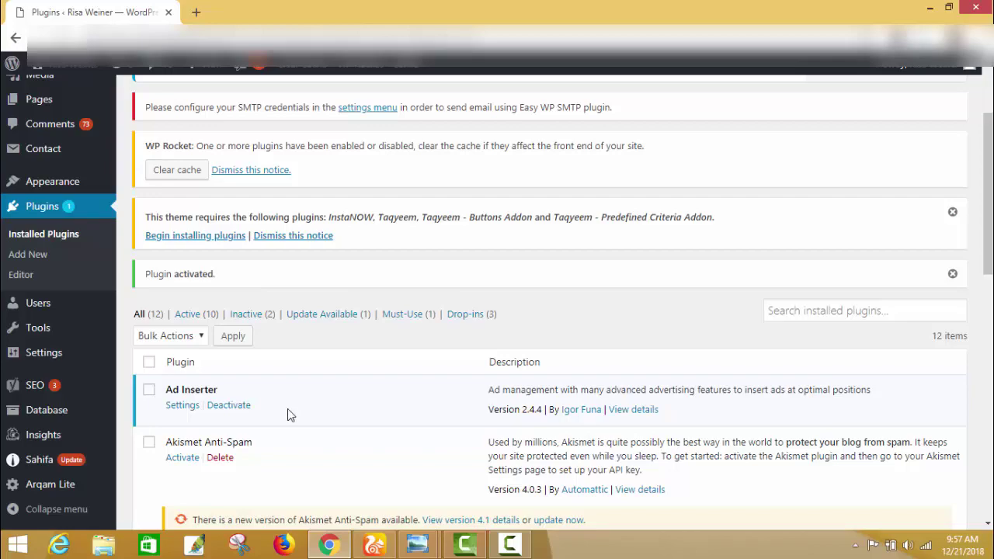
Open the New Microsoft Word Document from the desktop and review the HTML ad codes stored in it
click(933, 5)
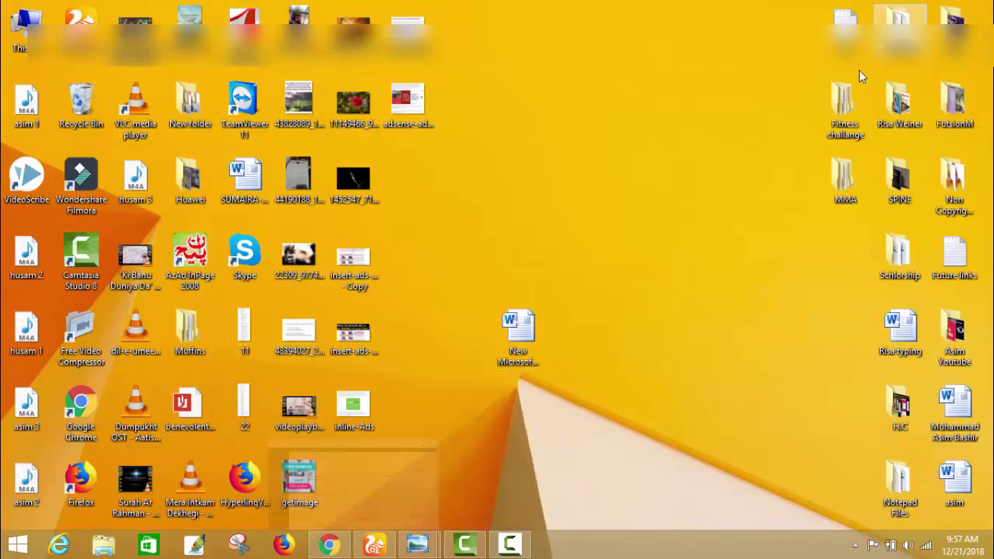
double_click(529, 362)
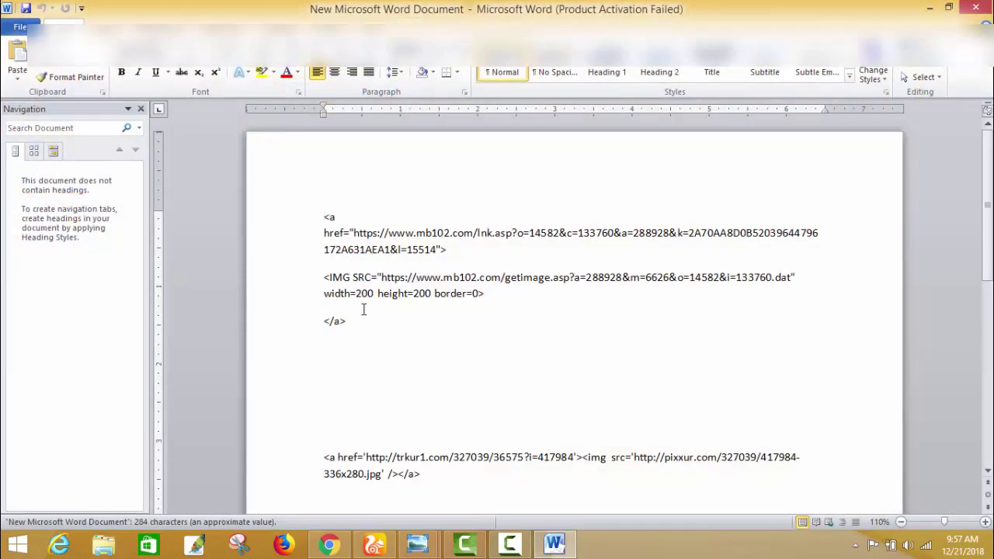
click(644, 411)
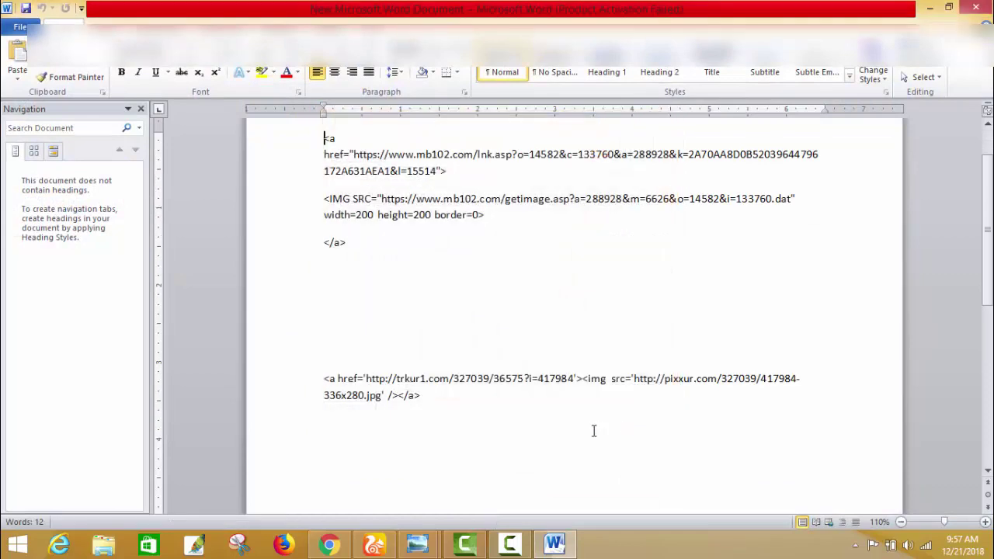
scroll(593, 429, up, 1)
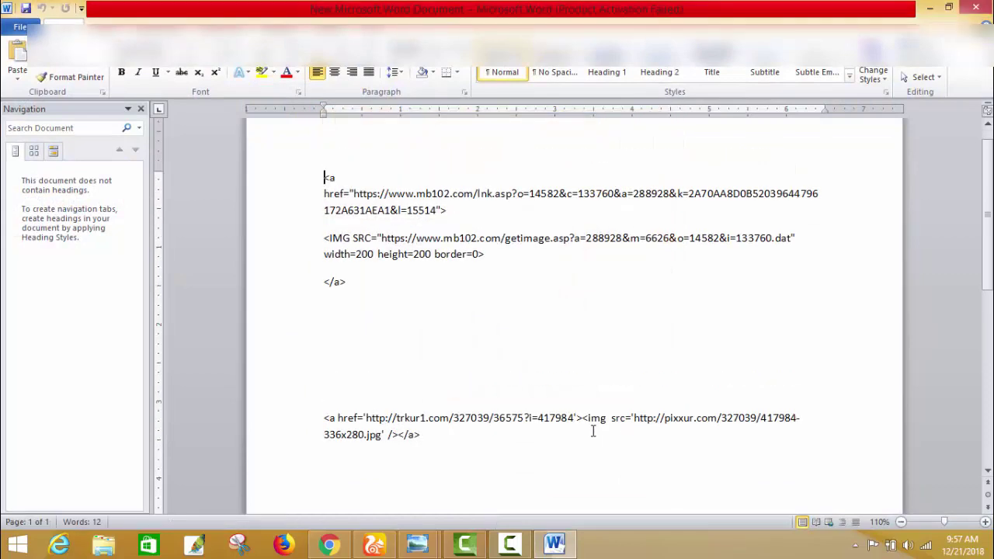
click(509, 456)
Switch back to Chrome and open the settings of the Ad Inserter plugin from the installed plugins list
click(331, 546)
scroll(155, 290, down, 2)
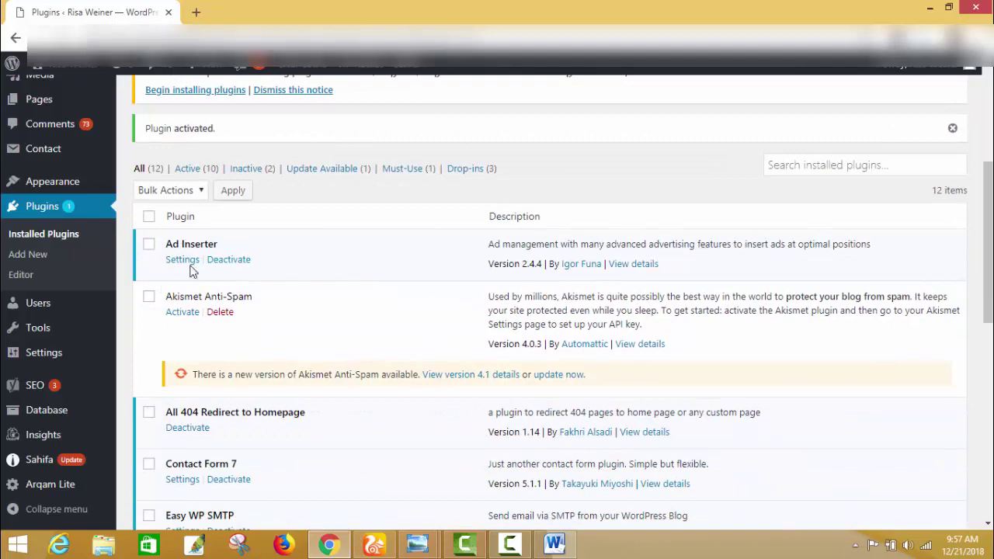
scroll(155, 271, up, 3)
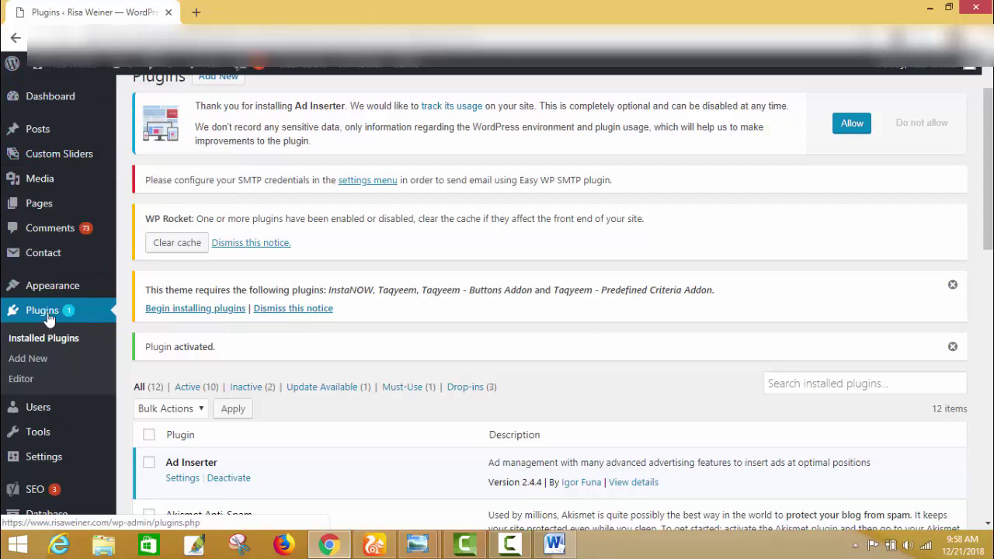
scroll(47, 318, down, 1)
scroll(46, 319, down, 1)
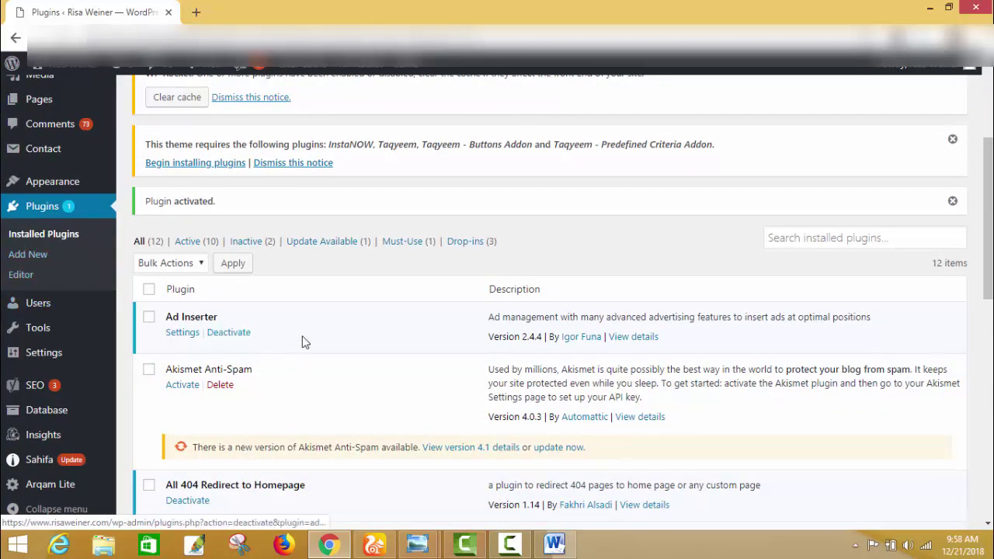
scroll(302, 339, down, 2)
scroll(258, 366, up, 2)
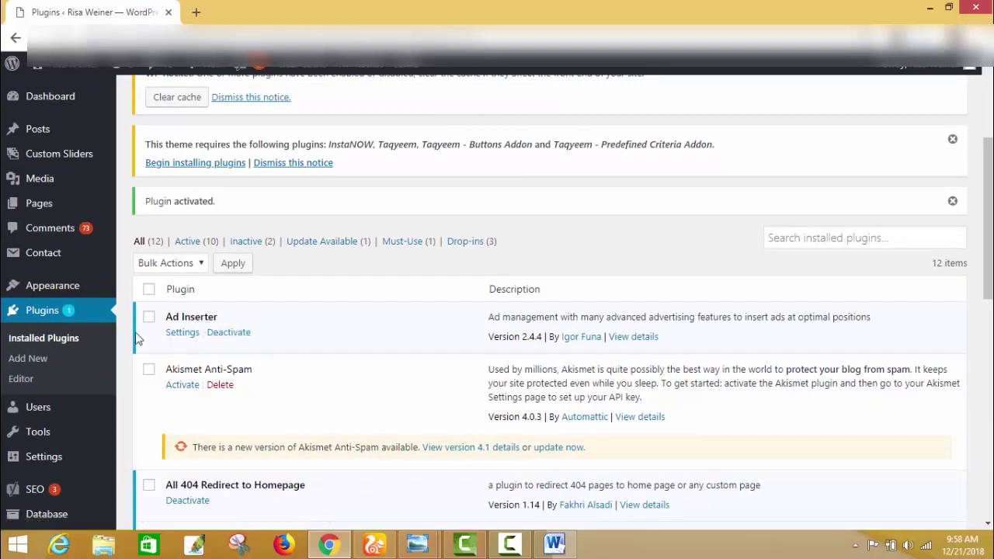
click(183, 334)
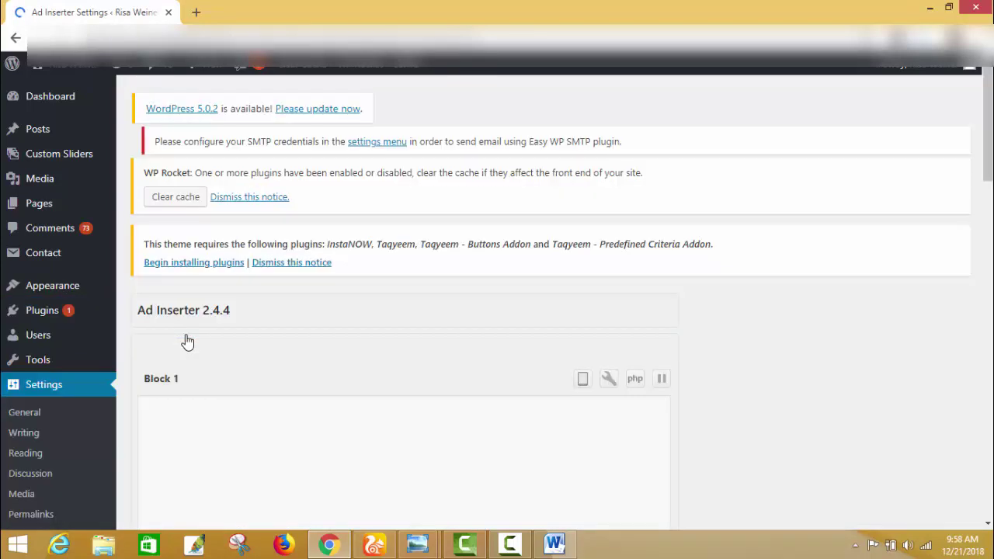
Examine the Ad Inserter settings page and its code blocks 2 to 5, and return to Block 1
scroll(383, 268, down, 2)
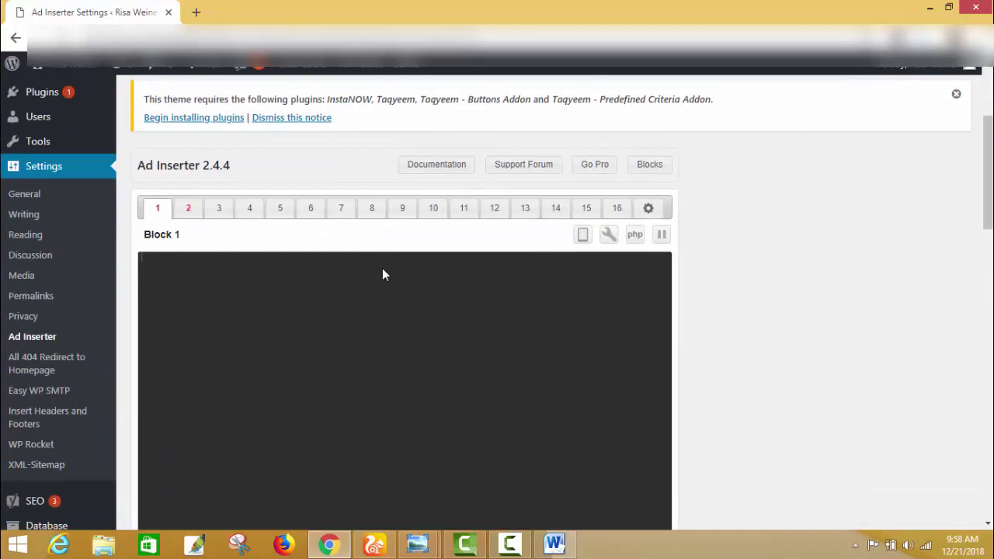
scroll(382, 268, down, 5)
scroll(382, 268, up, 5)
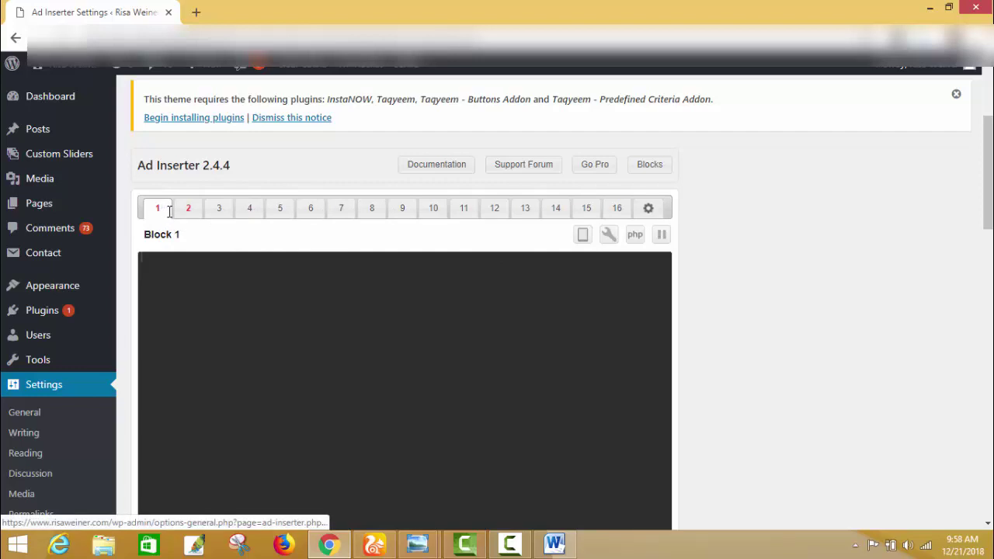
click(188, 210)
click(219, 210)
click(249, 209)
click(280, 210)
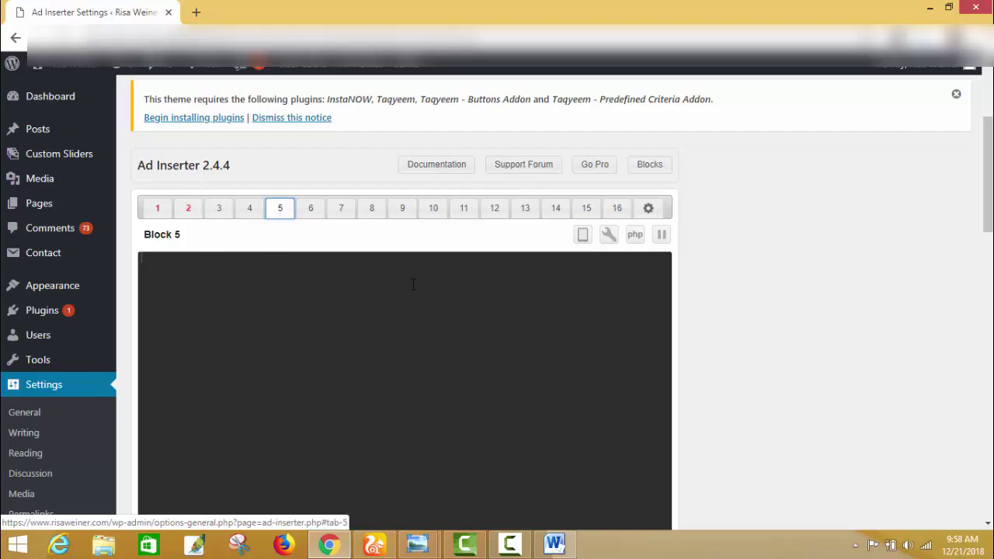
scroll(413, 284, down, 1)
scroll(413, 284, up, 3)
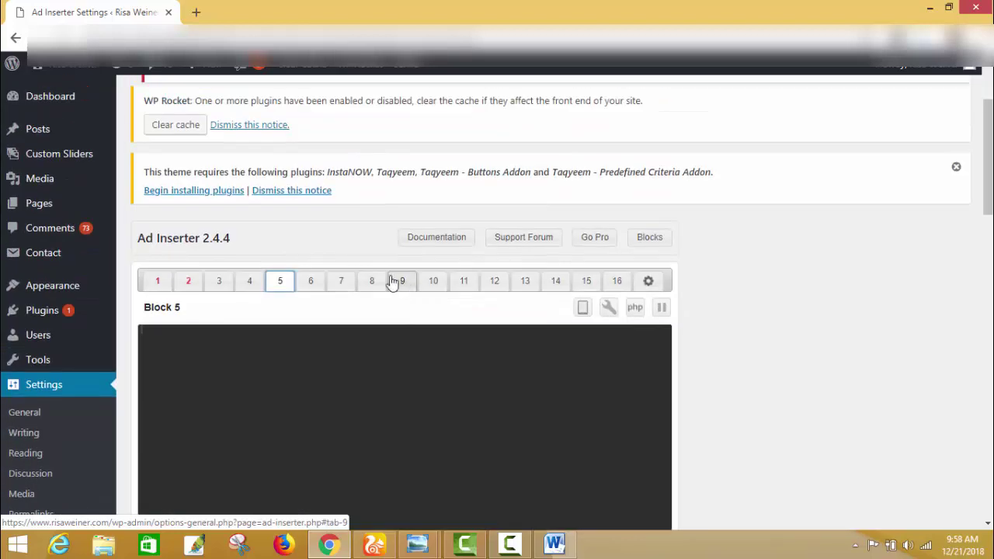
scroll(298, 244, down, 8)
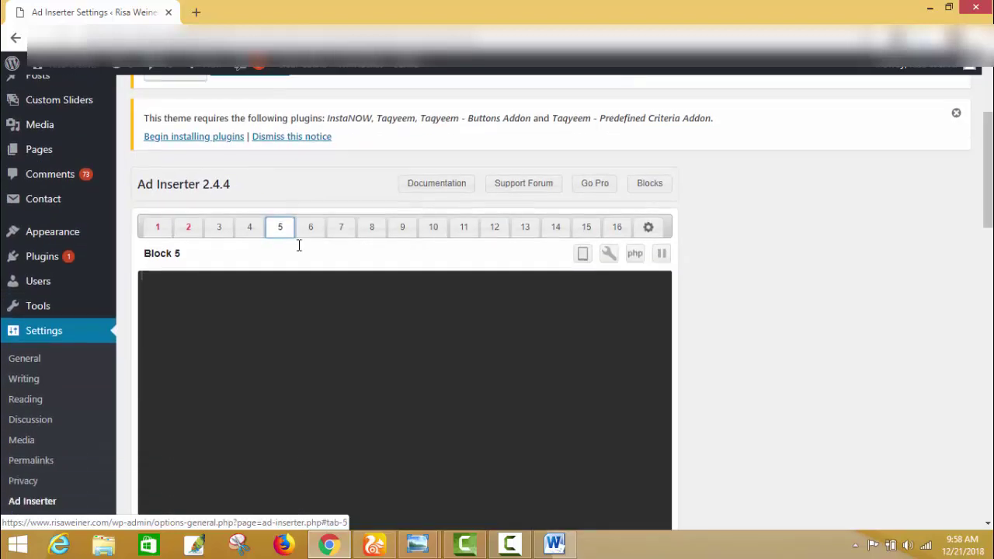
scroll(487, 296, up, 4)
scroll(487, 297, up, 6)
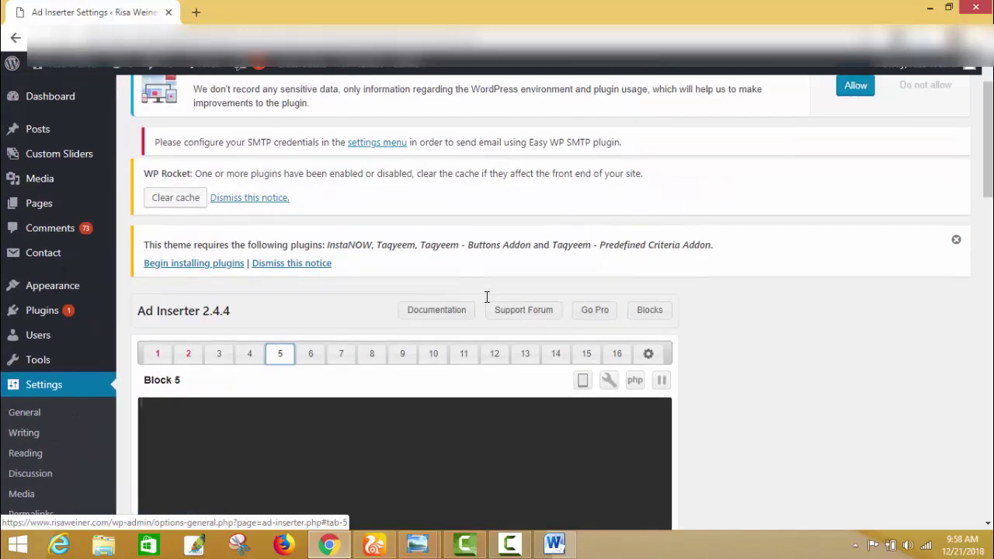
scroll(372, 350, down, 2)
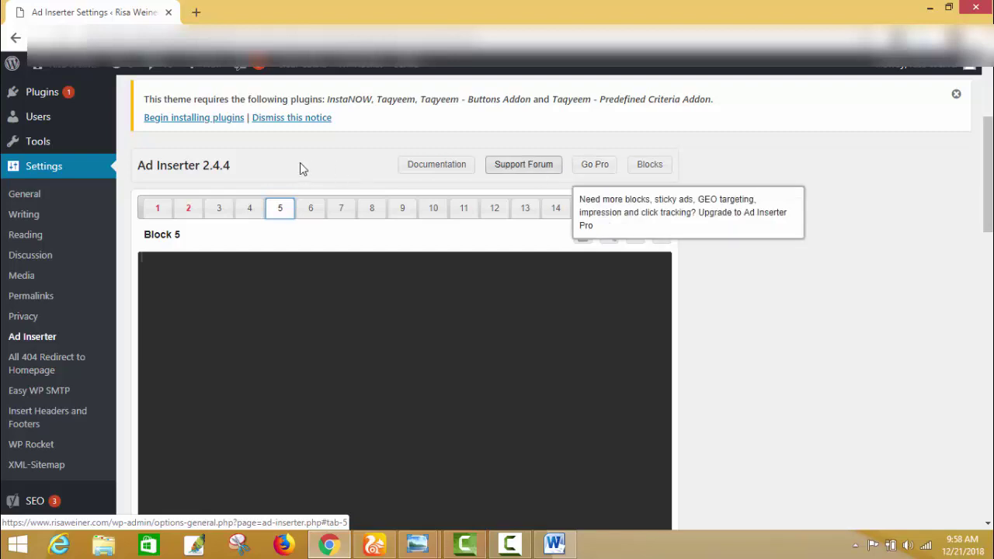
click(159, 210)
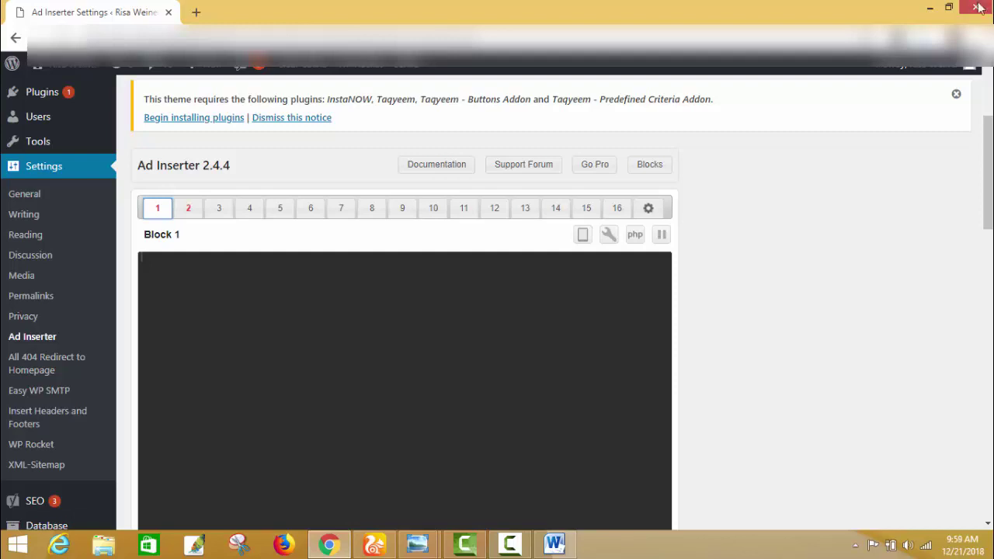
Switch to the Word document and copy the first HTML ad code, the mb102.com link with its 200 by 200 image
click(554, 544)
click(591, 338)
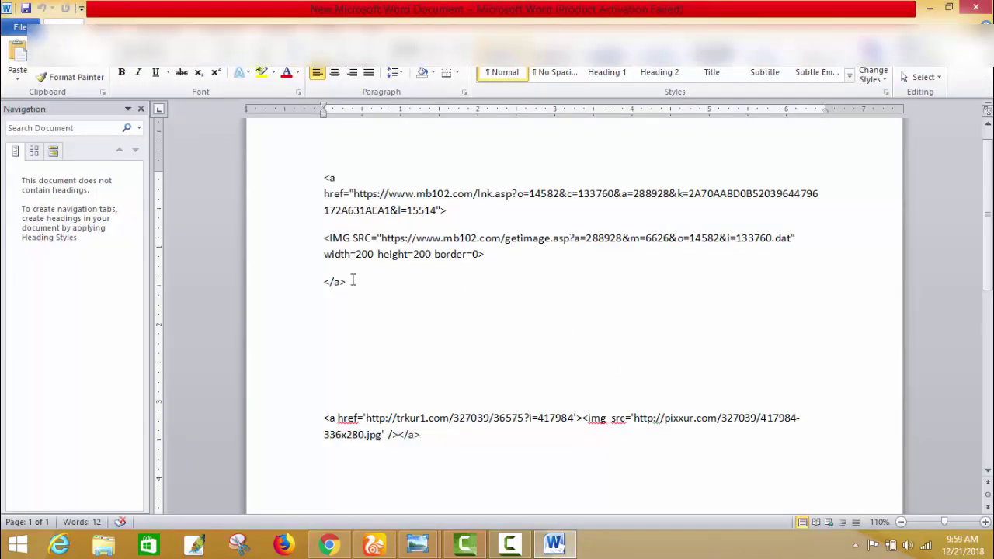
drag(353, 278, 310, 188)
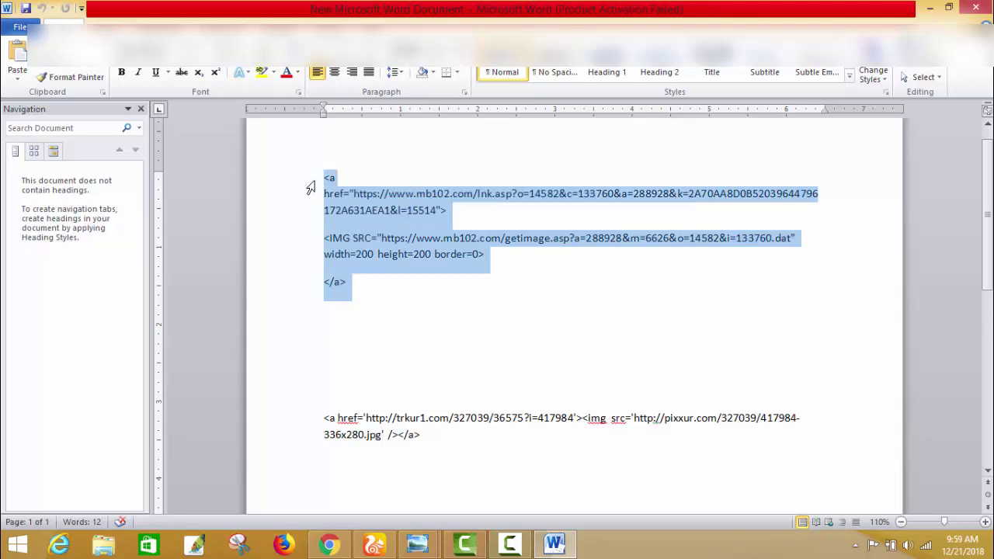
right_click(359, 204)
click(385, 231)
click(427, 291)
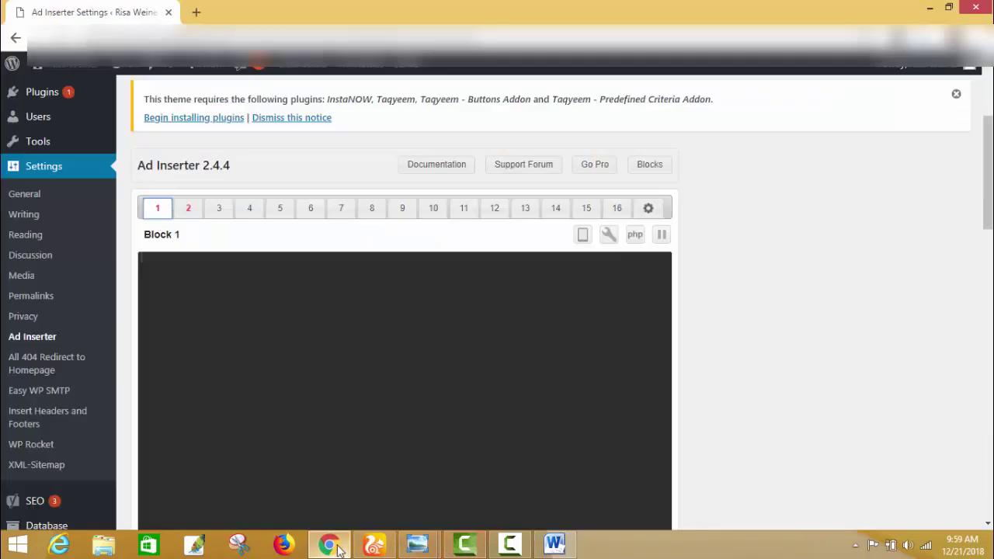
Switch back to Chrome and paste the copied ad code into the Block 1 code editor
click(329, 544)
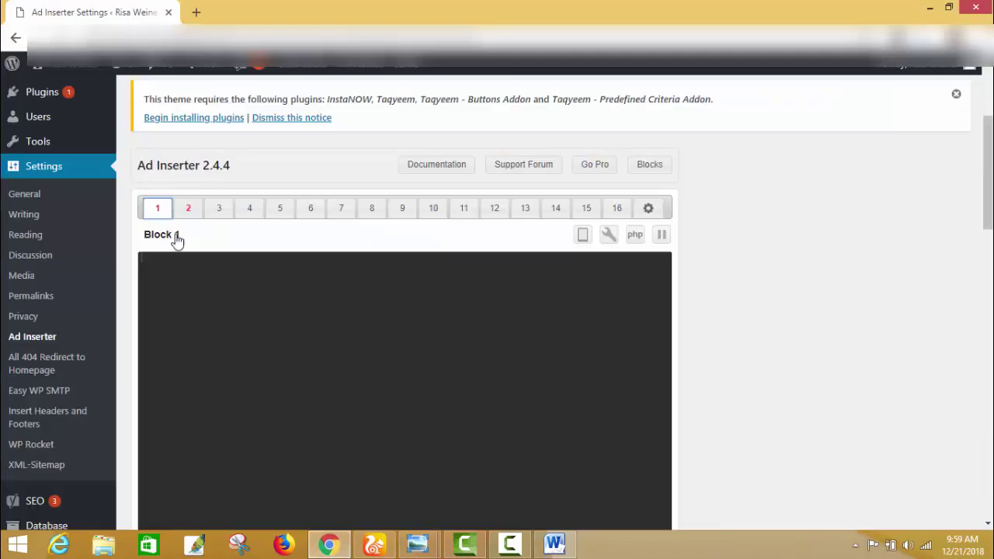
scroll(186, 252, down, 2)
scroll(187, 252, up, 2)
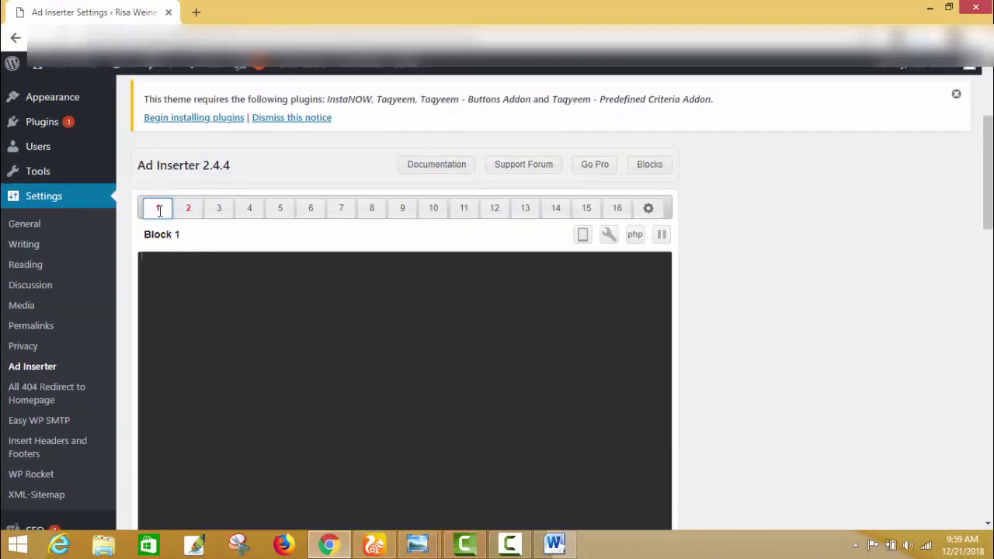
right_click(180, 271)
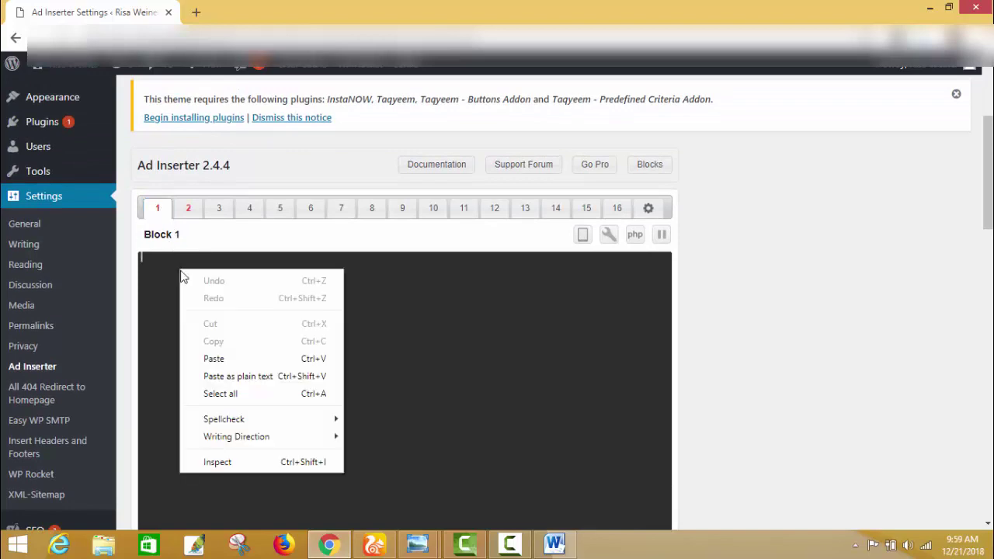
click(233, 359)
Turn off ad insertion on Category pages for Block 1
scroll(289, 357, down, 2)
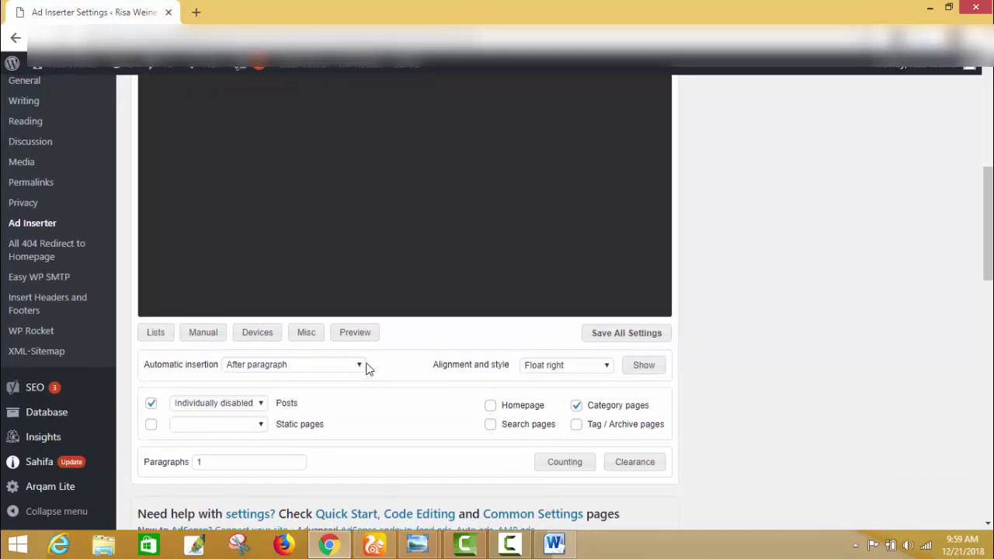
scroll(365, 365, up, 2)
scroll(342, 327, down, 3)
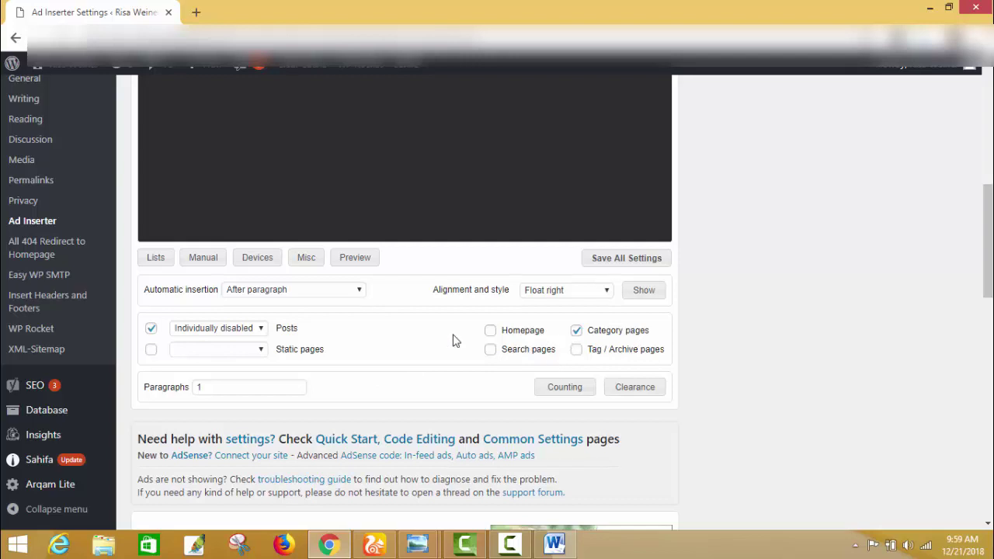
mouse_move(338, 343)
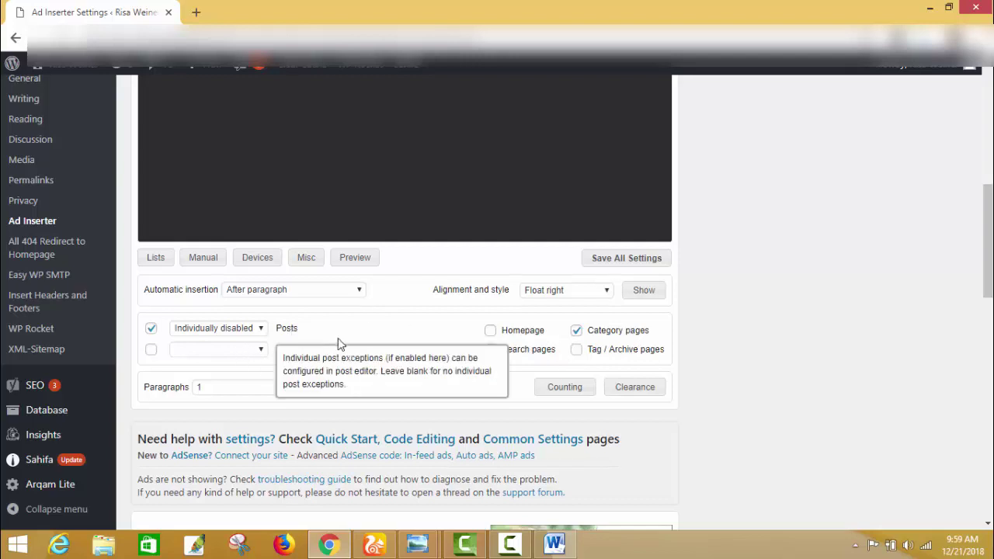
mouse_move(581, 340)
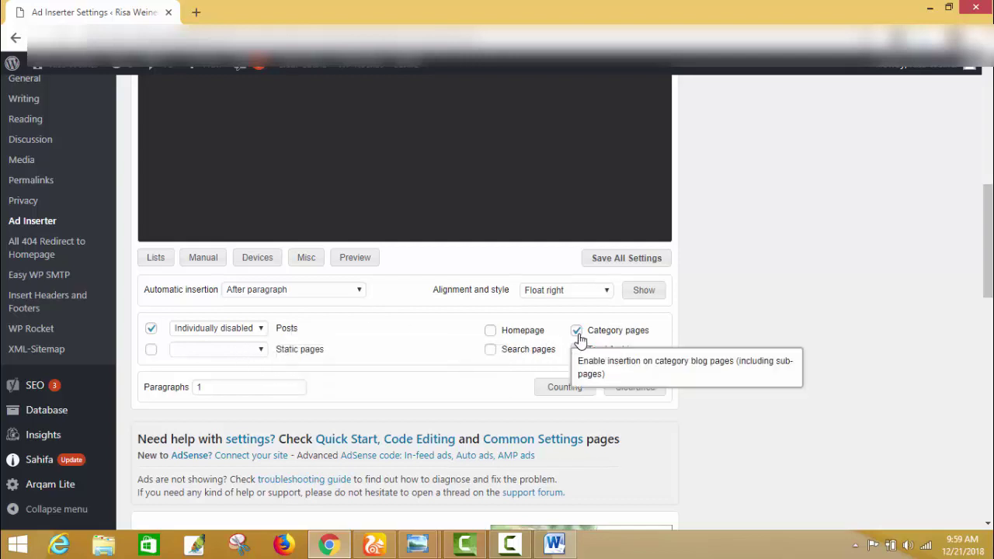
click(579, 335)
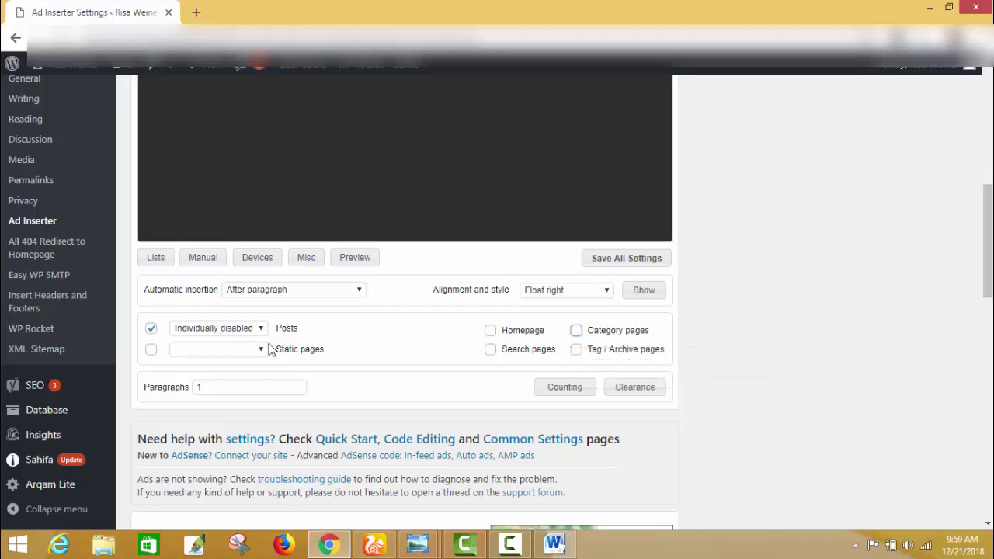
Review the Posts exception and Automatic insertion choices of Block 1, keeping Individually disabled and After paragraph
mouse_move(289, 352)
click(262, 336)
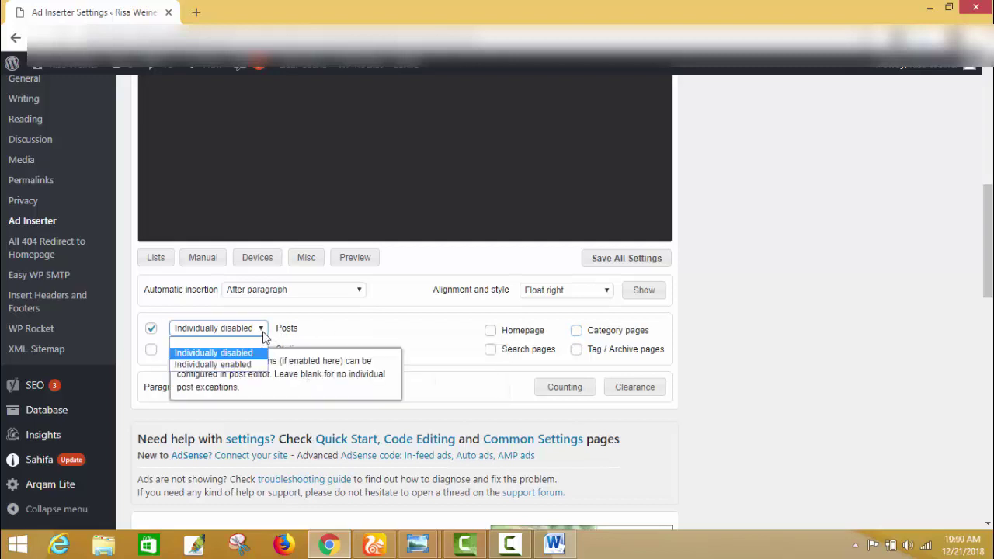
click(242, 353)
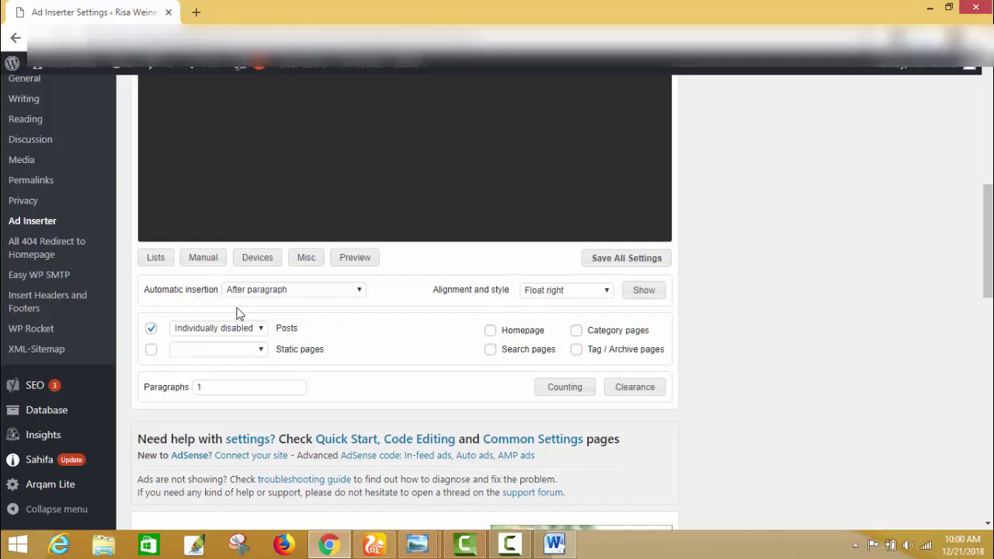
scroll(249, 314, up, 1)
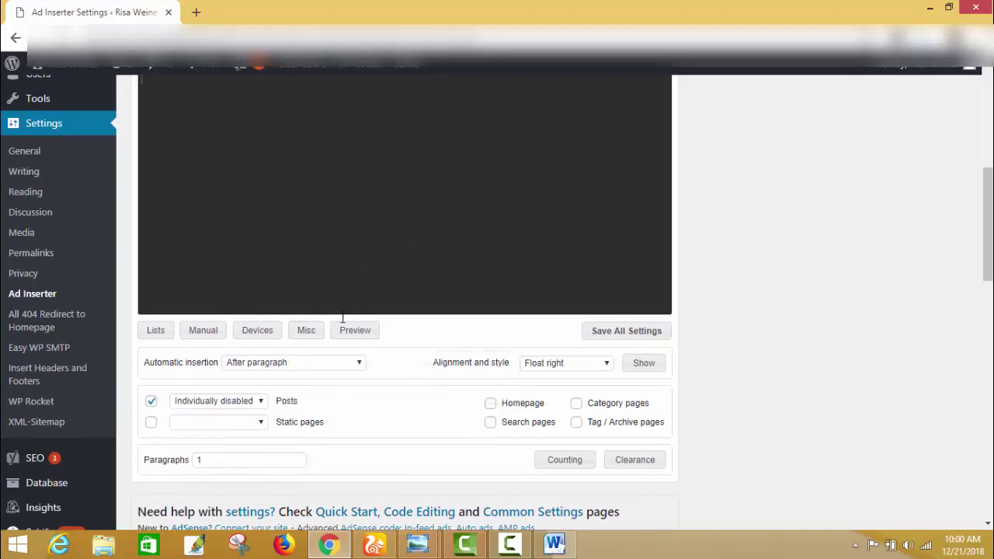
scroll(319, 375, down, 1)
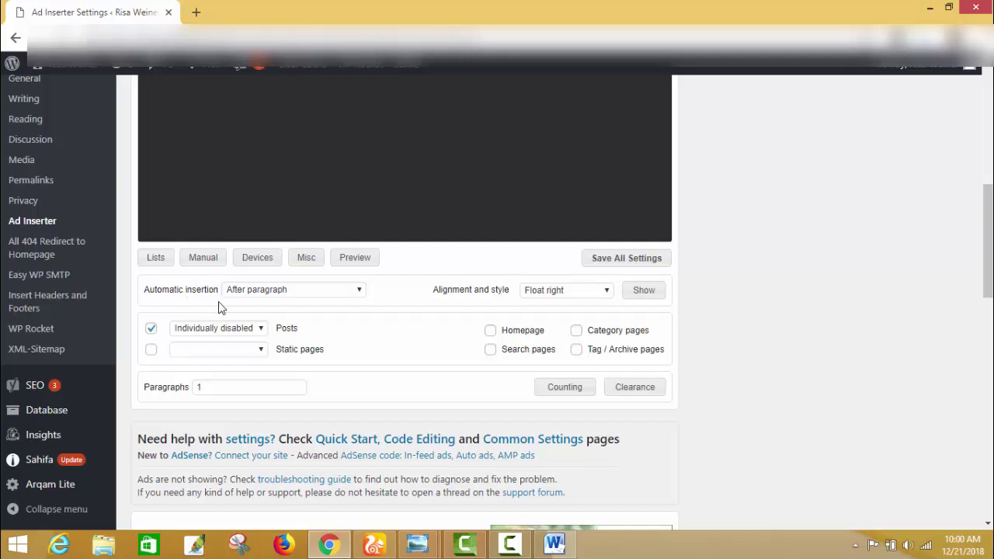
click(332, 292)
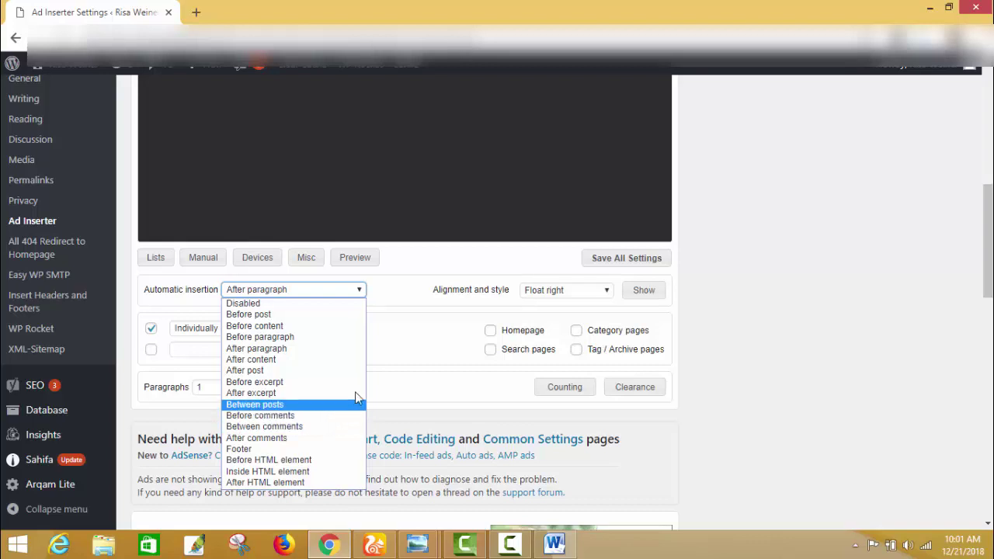
click(414, 268)
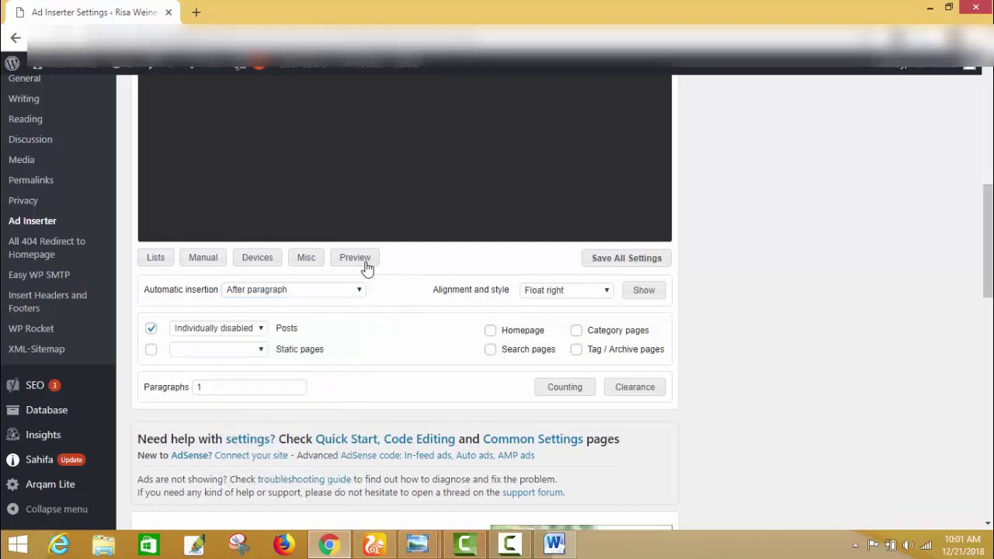
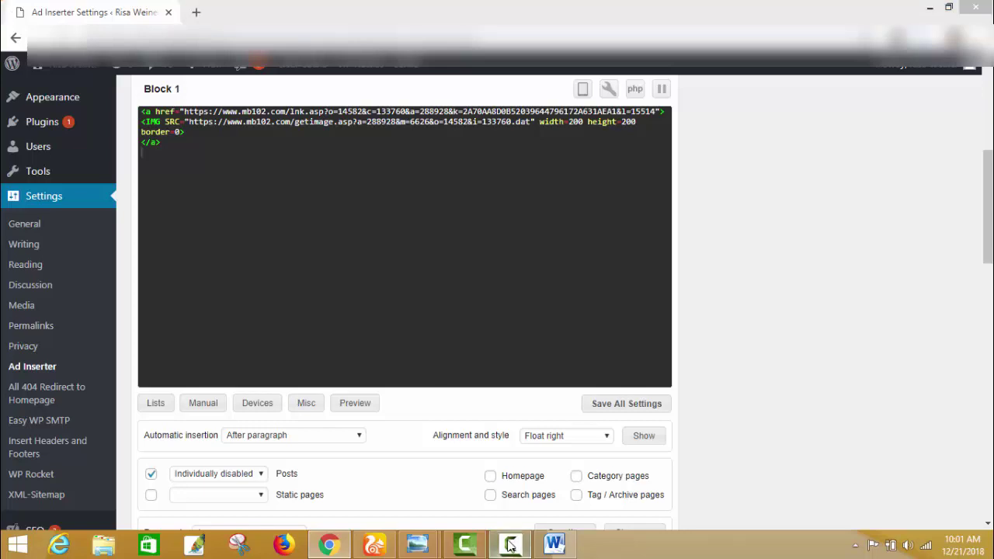
Show the device detection settings of Block 1 and review the client-side Desktop, Tablet and Phone options
scroll(317, 377, down, 3)
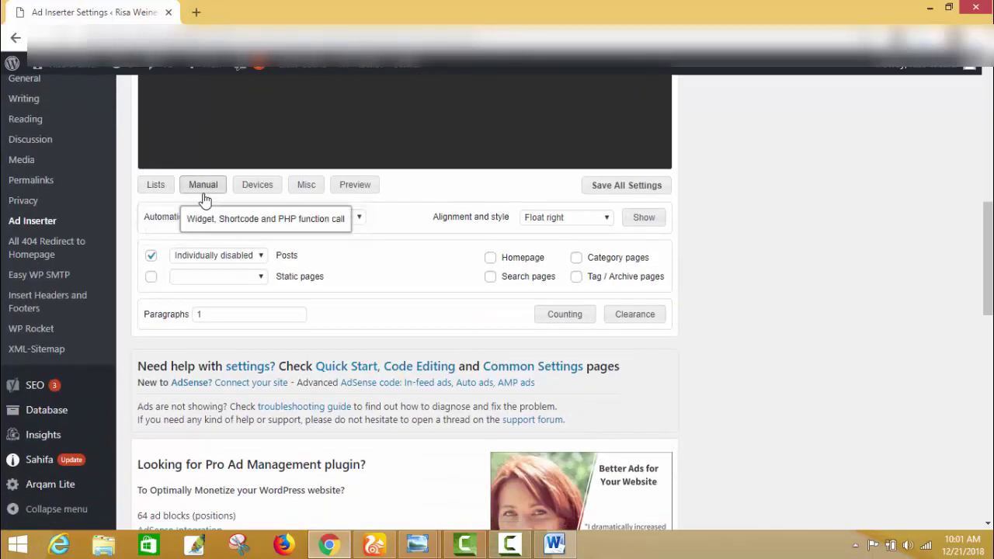
click(256, 195)
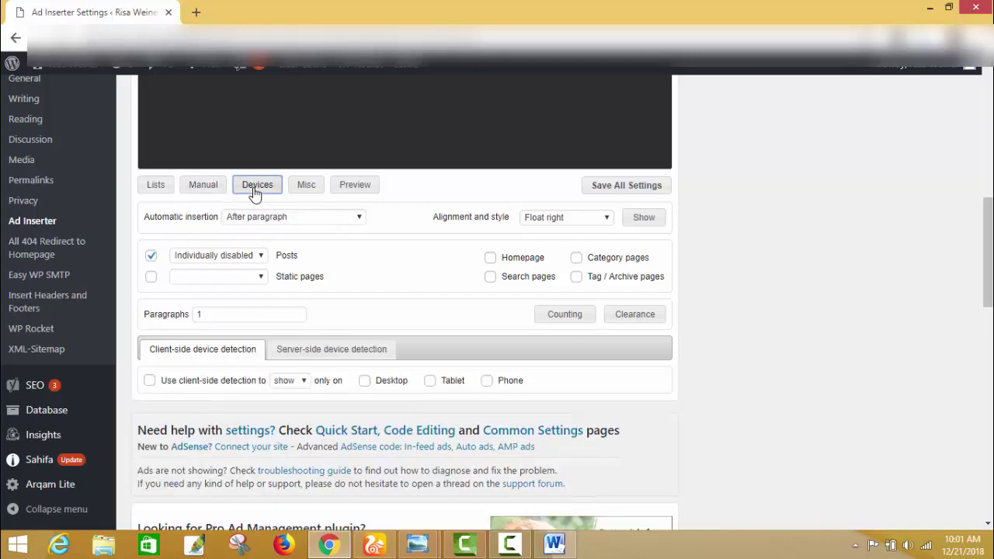
scroll(369, 324, down, 2)
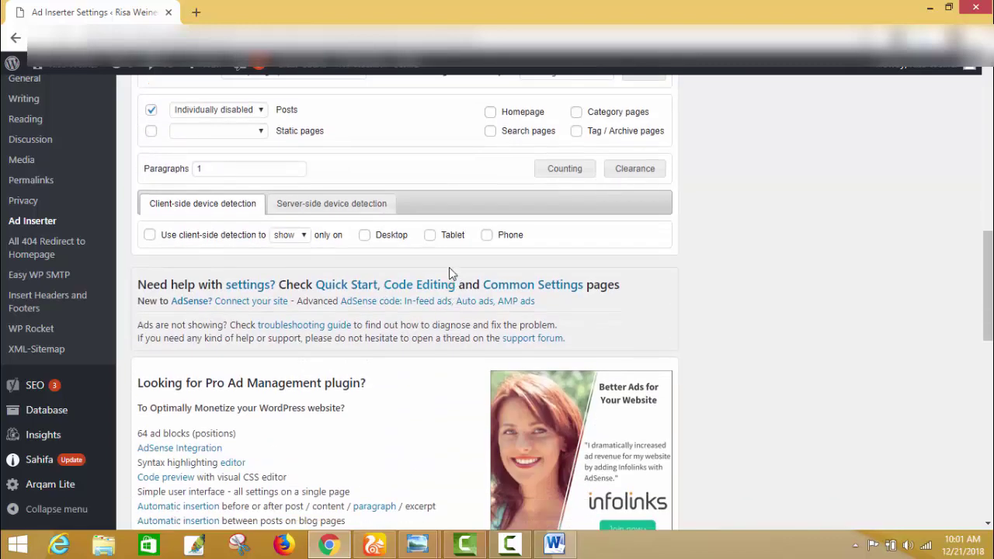
scroll(490, 279, up, 2)
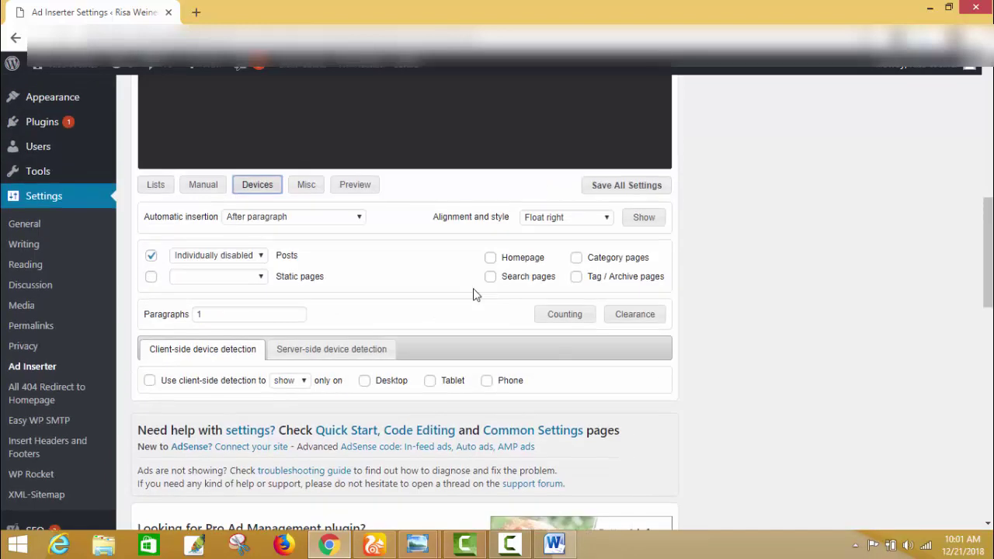
scroll(319, 392, up, 1)
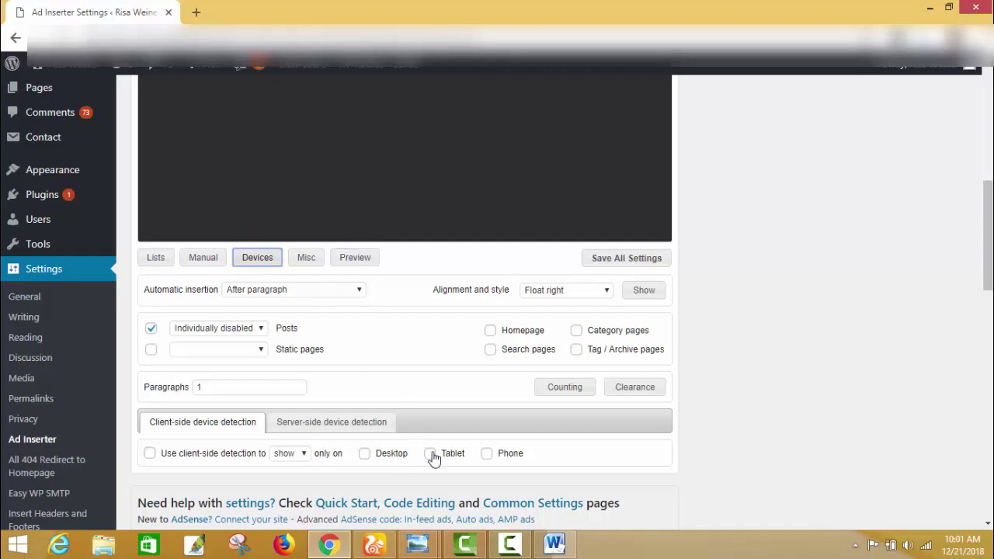
Open the code preview of Block 1 and examine how the ad is placed among the dummy paragraphs
click(355, 258)
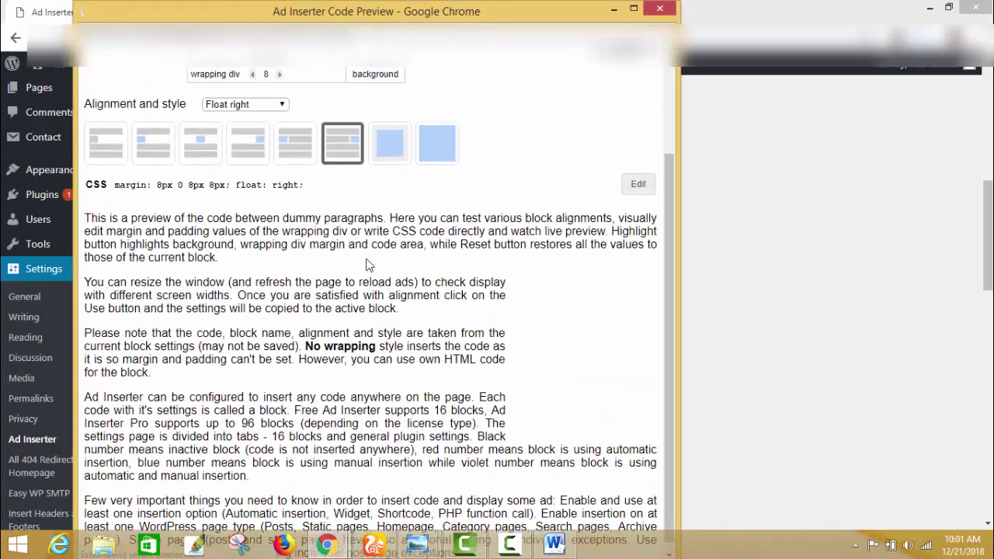
scroll(368, 265, down, 1)
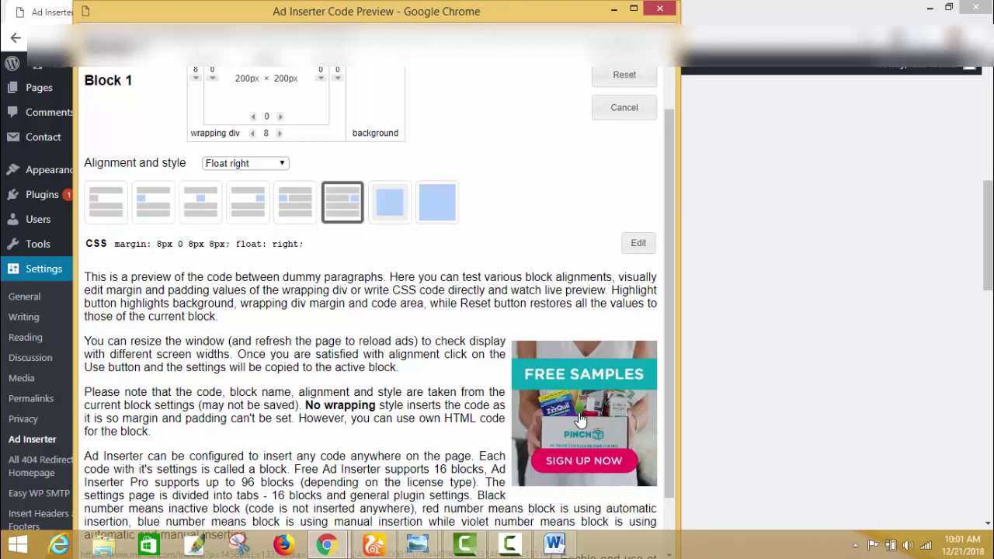
scroll(579, 419, down, 1)
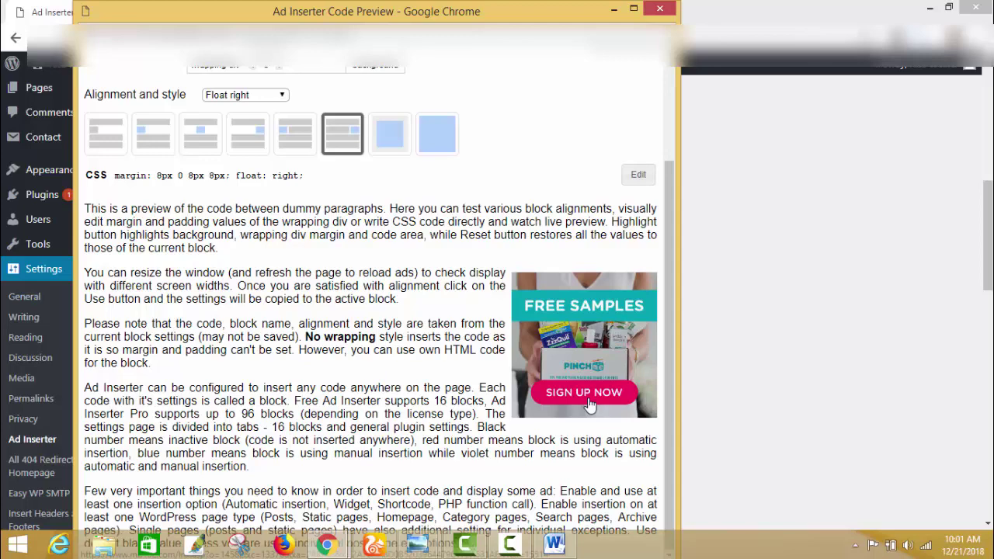
scroll(589, 405, up, 1)
scroll(586, 411, down, 1)
scroll(486, 345, up, 2)
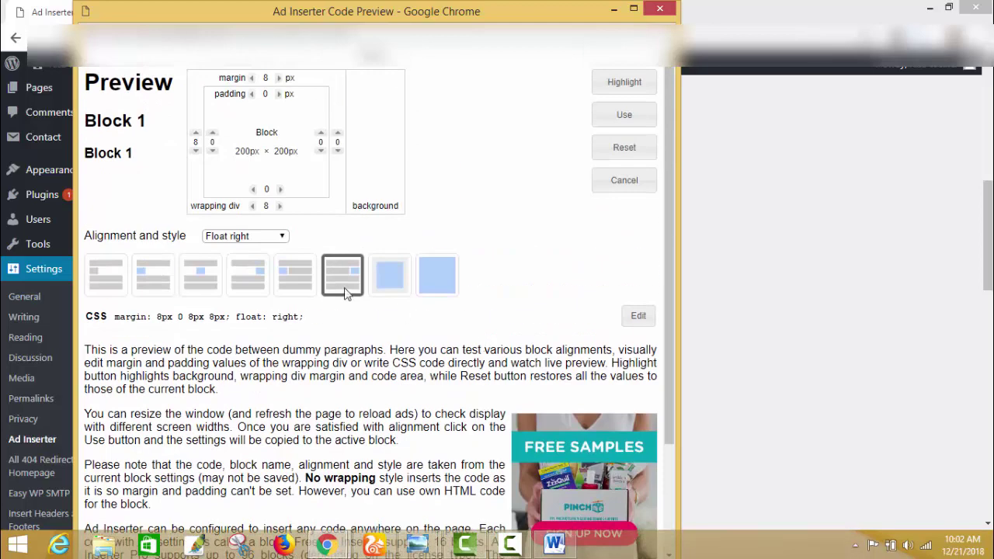
Compare the ad's placement in the preview across the alignment styles from Default to No wrapping, and return to Float right
click(101, 295)
scroll(196, 323, down, 1)
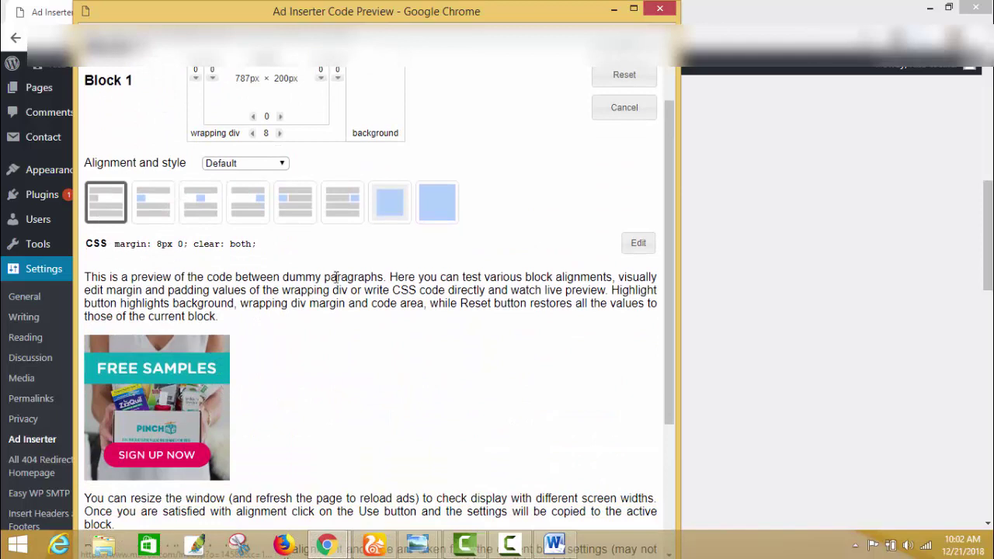
click(146, 225)
click(195, 211)
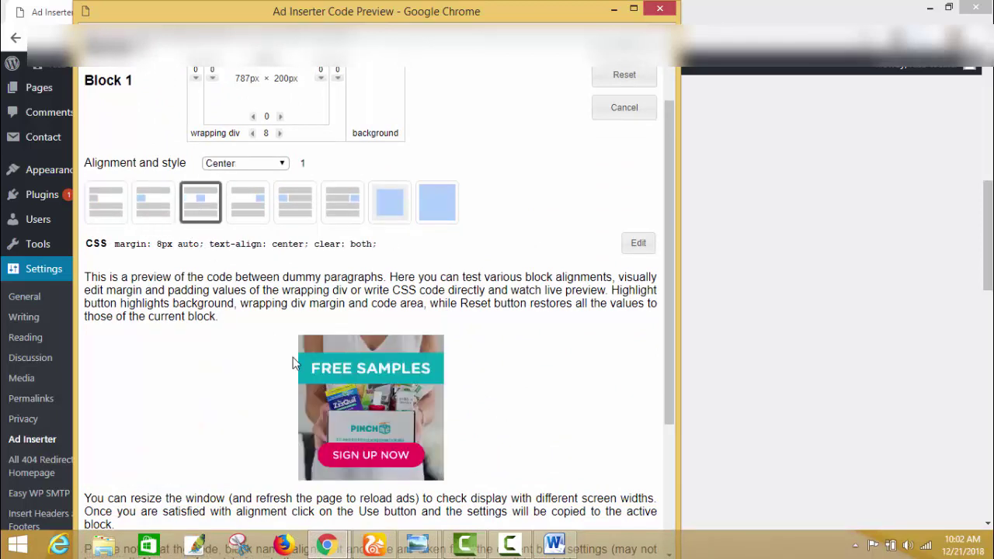
click(244, 213)
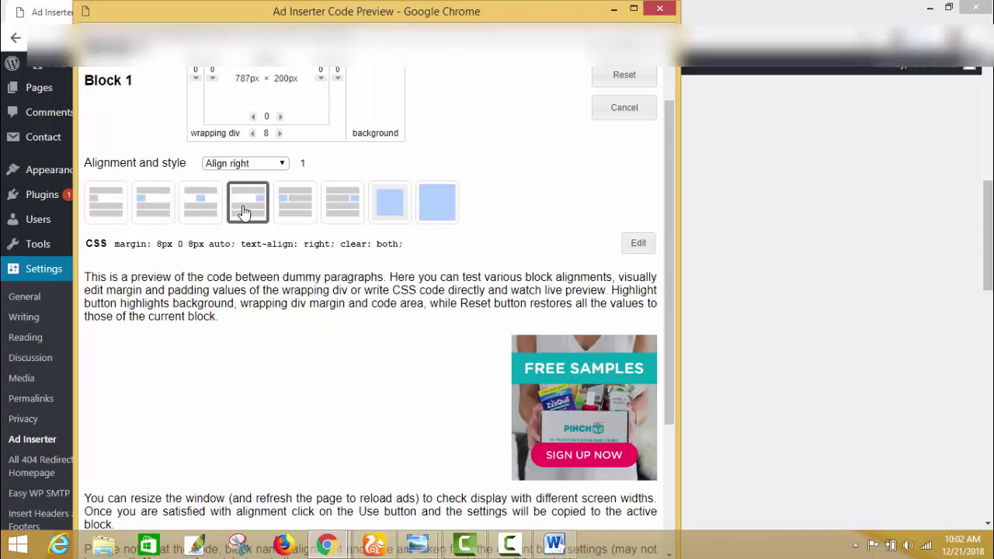
click(293, 220)
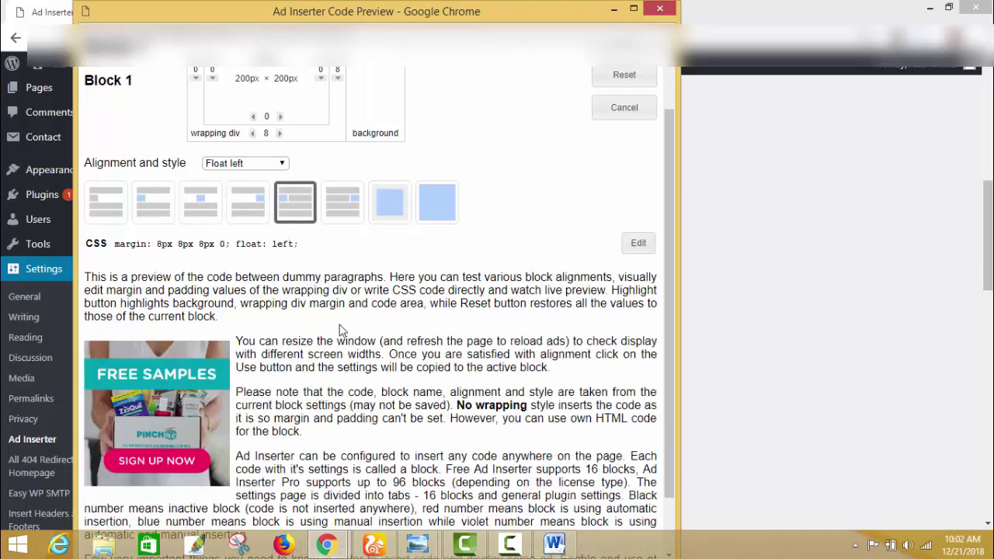
click(341, 217)
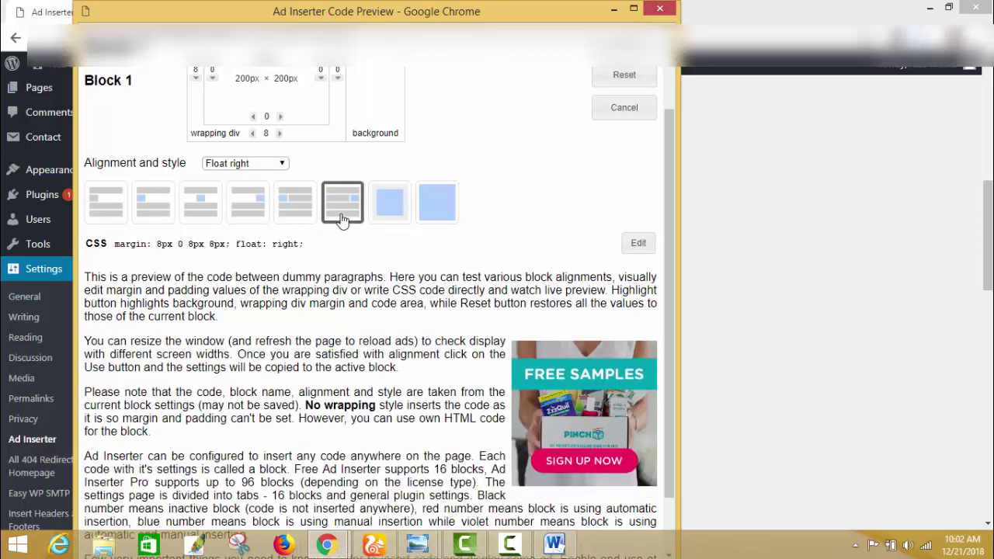
click(390, 217)
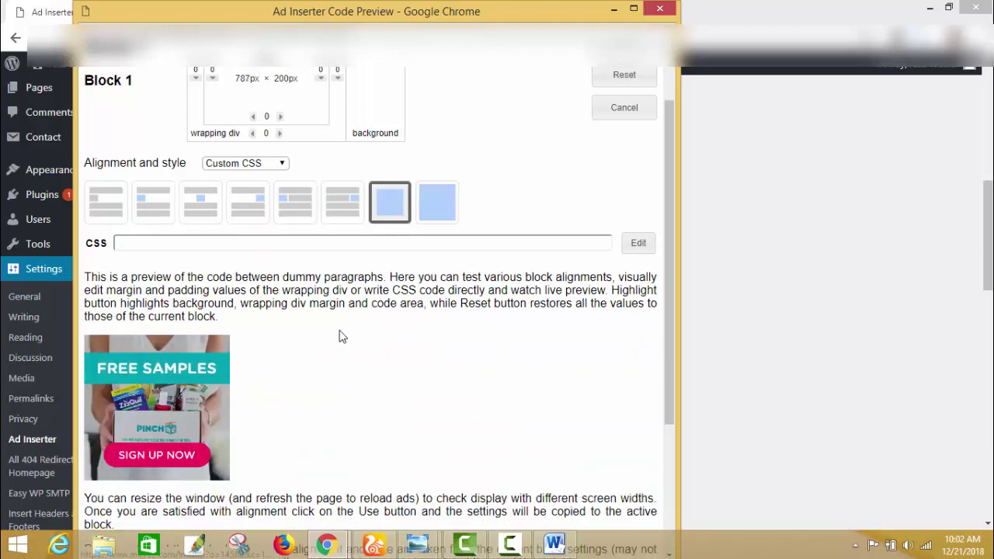
click(425, 214)
click(391, 206)
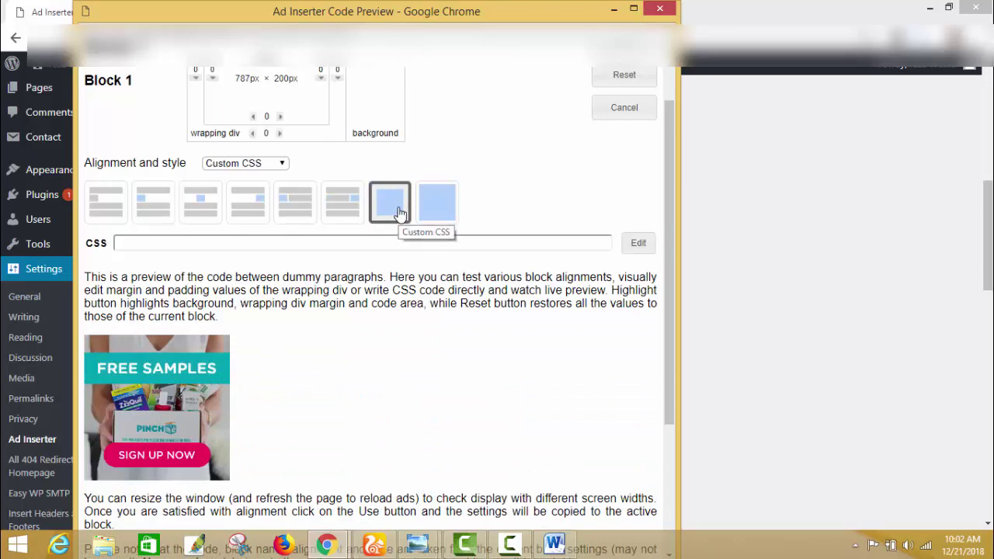
click(349, 214)
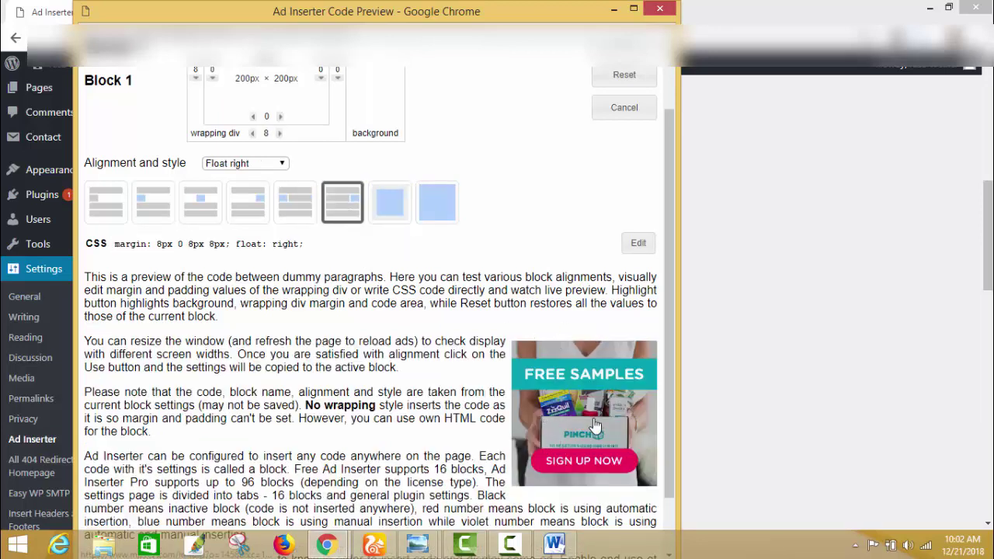
Compare Float left with Float right in the Block 1 preview and apply Float right to the block
click(279, 212)
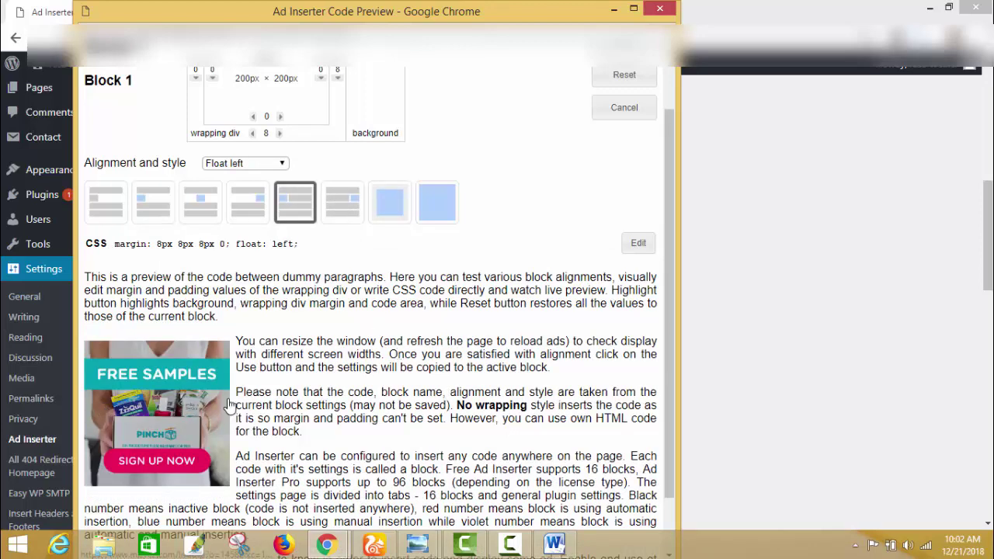
click(344, 218)
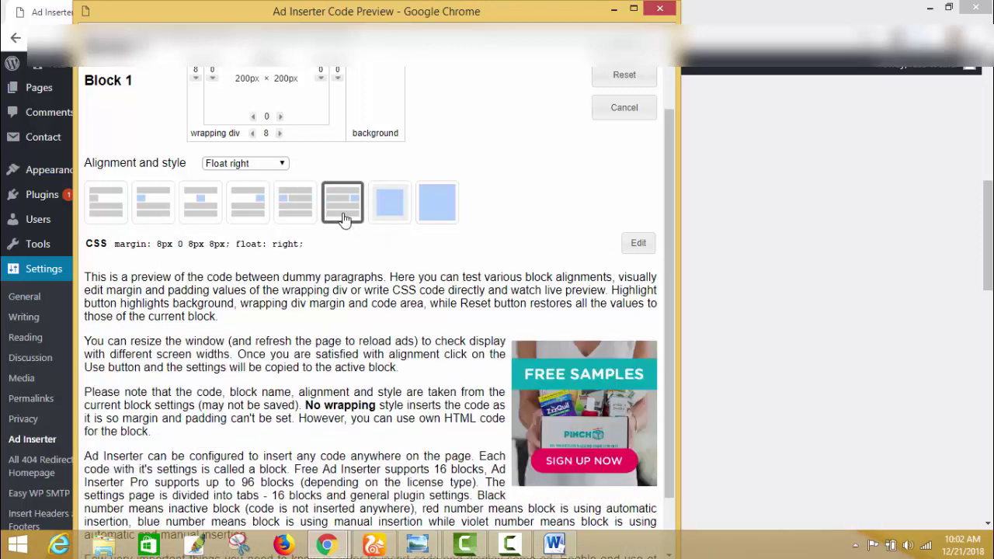
scroll(531, 303, up, 2)
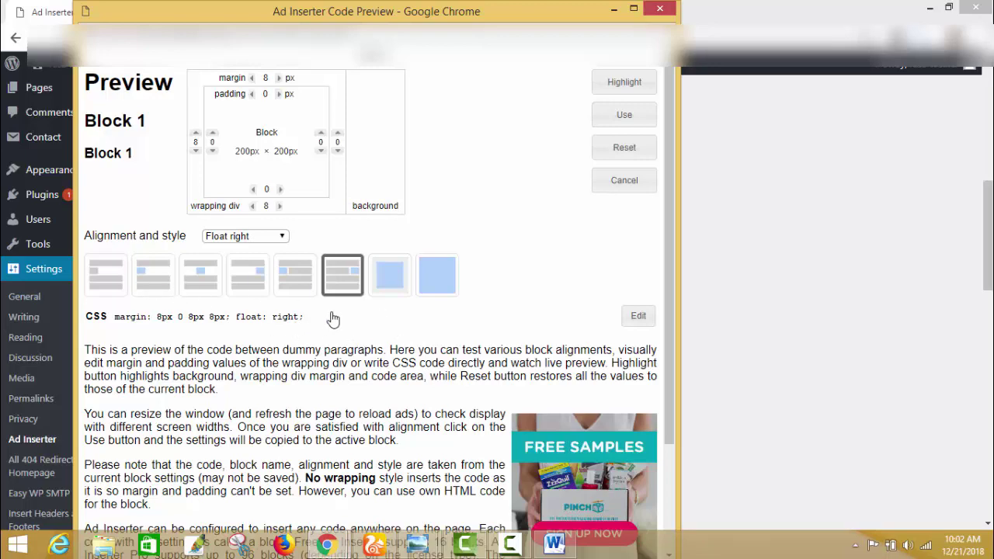
click(625, 115)
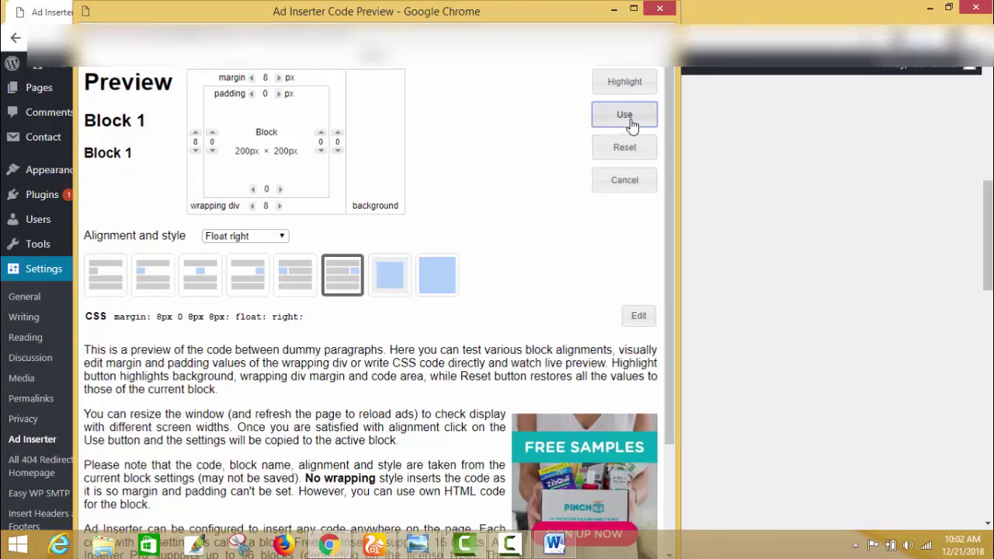
Review Block 1's ad code, its automatic insertion and alignment, and the page types where it is inserted
scroll(433, 304, up, 5)
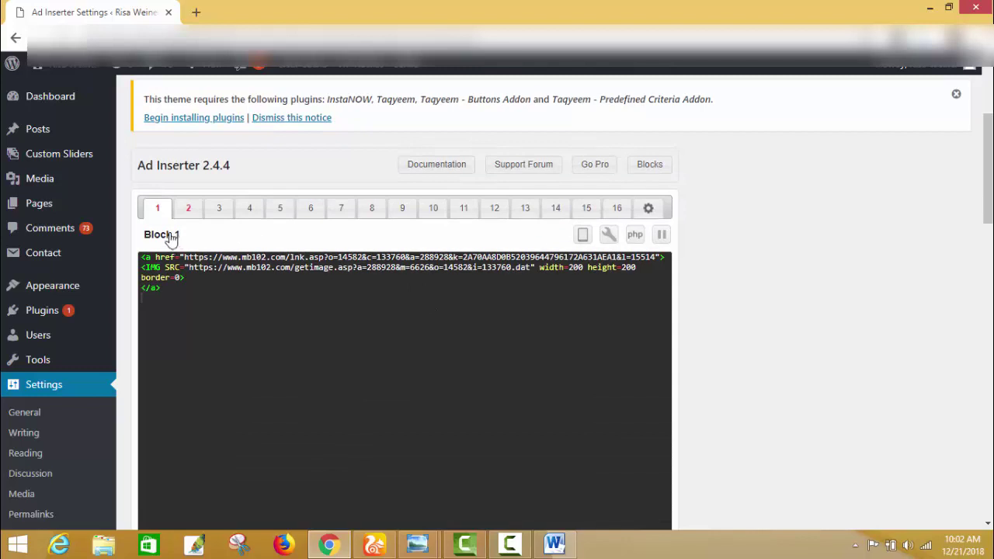
scroll(259, 264, down, 1)
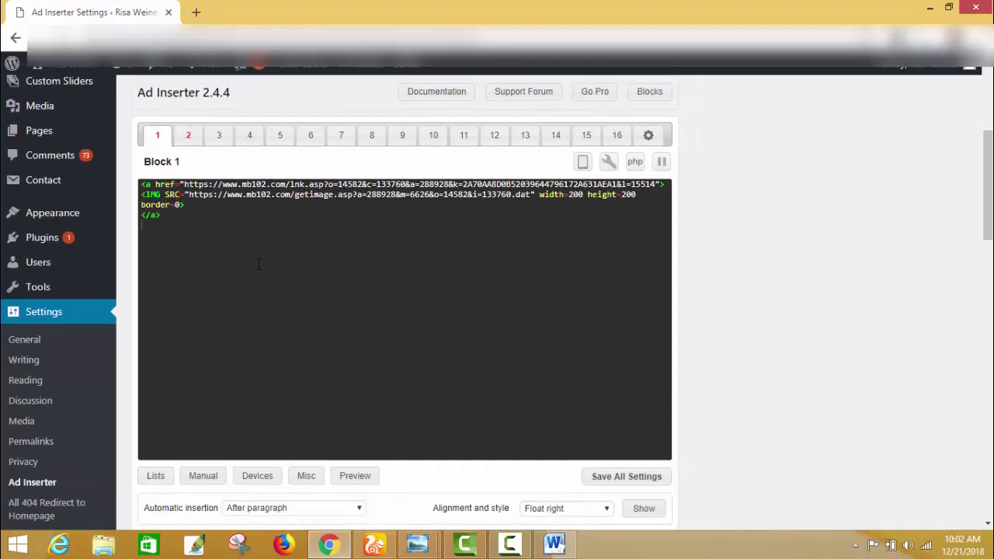
scroll(259, 264, down, 1)
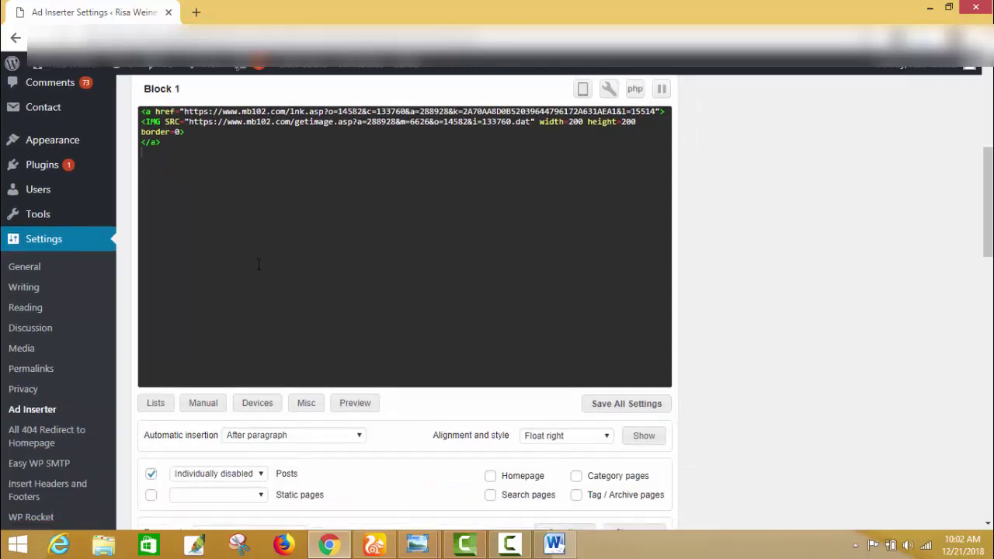
scroll(257, 268, down, 2)
scroll(255, 270, up, 2)
scroll(242, 194, down, 2)
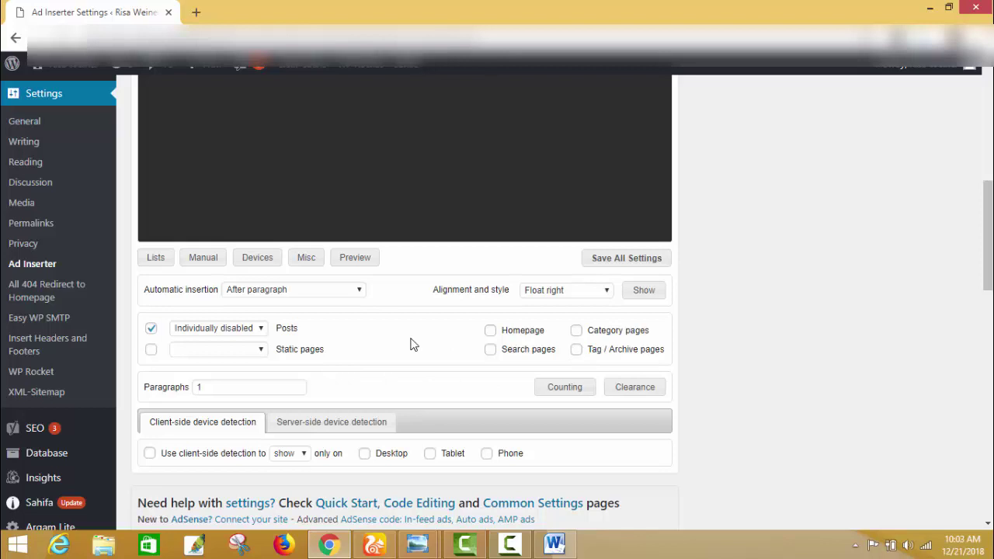
scroll(412, 344, up, 2)
scroll(424, 344, down, 2)
Check the explanation of Block 1's Paragraphs value, keep it at 1, and save all settings
mouse_move(214, 395)
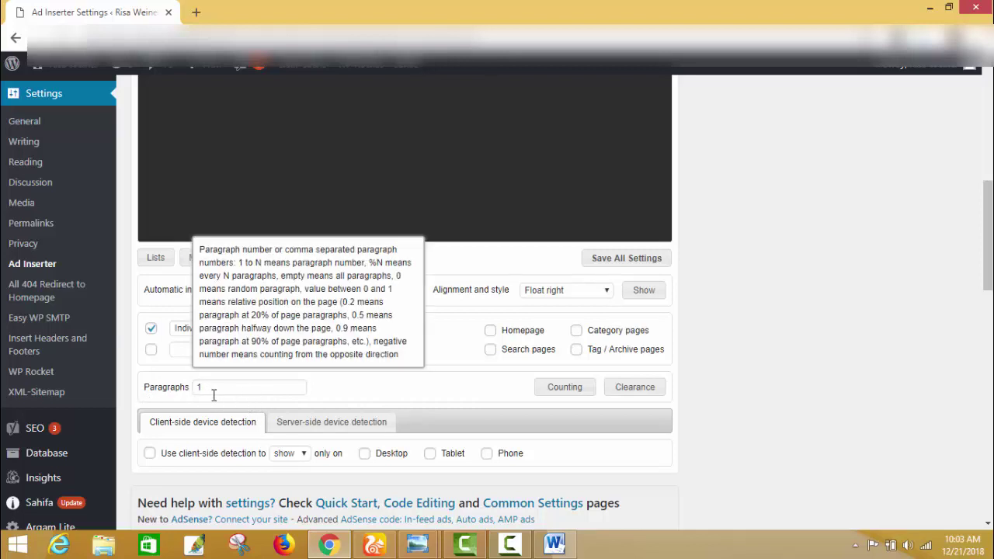
scroll(653, 365, up, 1)
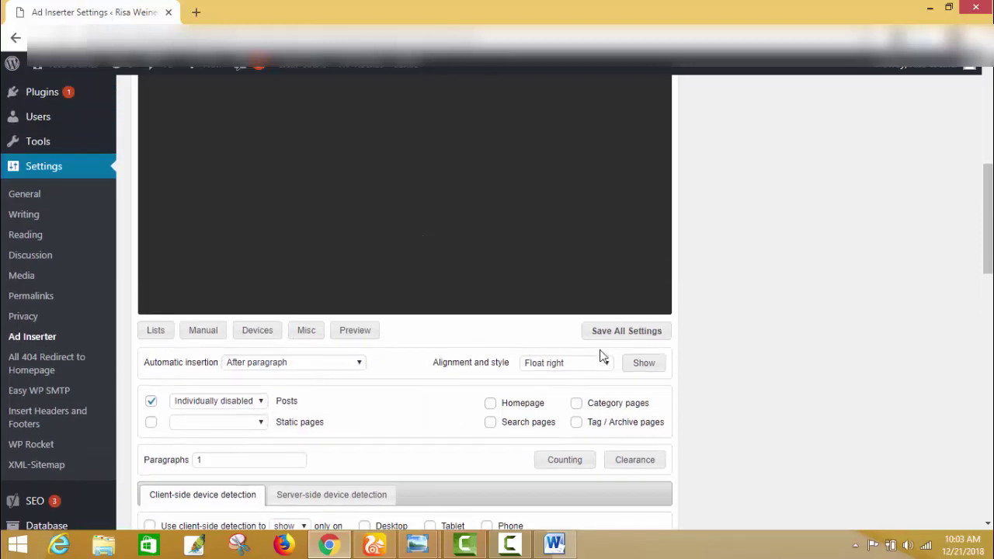
click(603, 340)
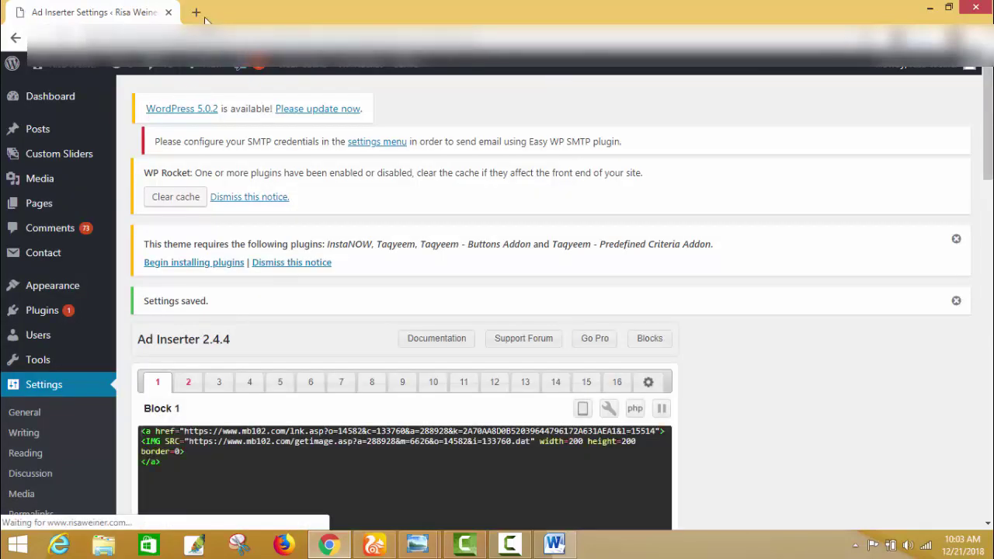
Open the site's home page in a new browser tab and open the Homemade Baked French Toast Recipe post
click(198, 14)
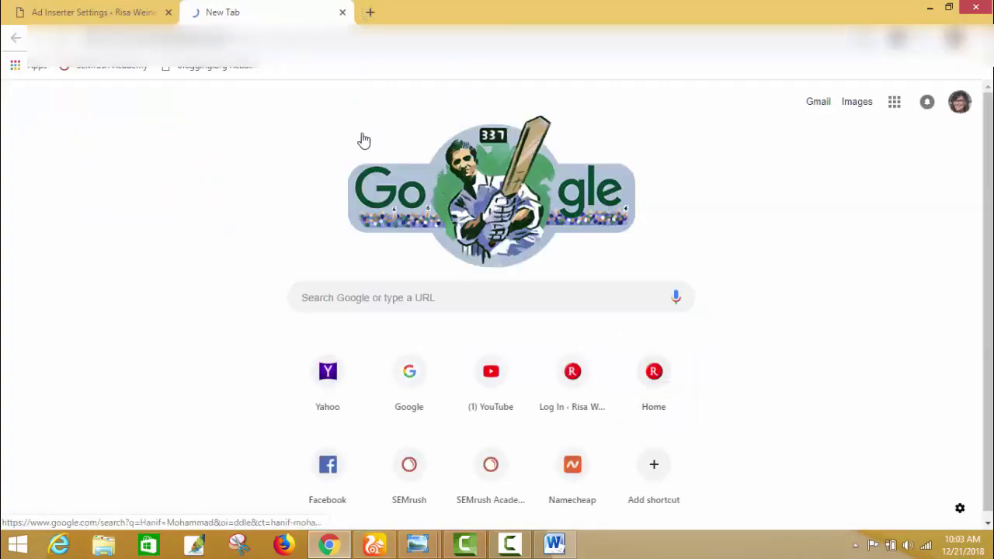
scroll(358, 129, down, 8)
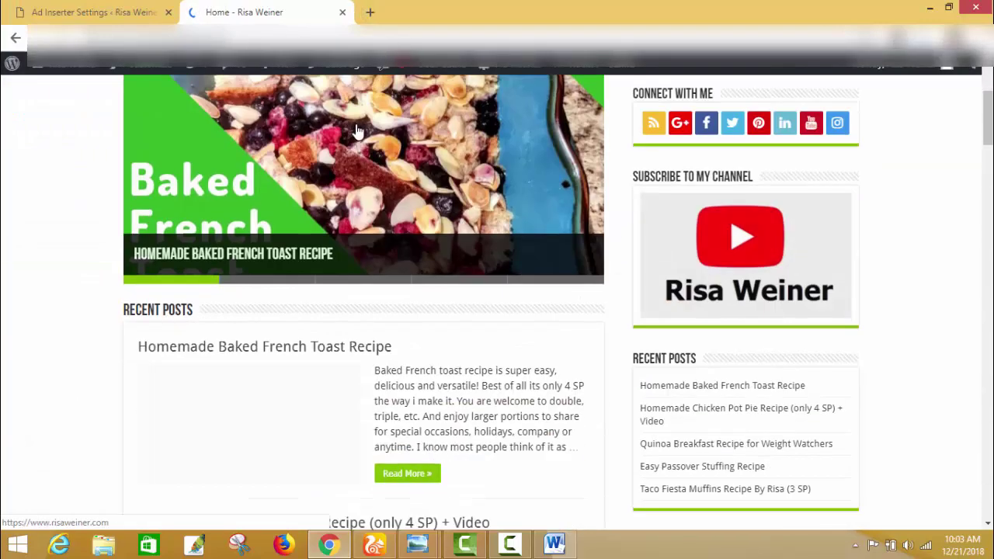
scroll(361, 132, up, 2)
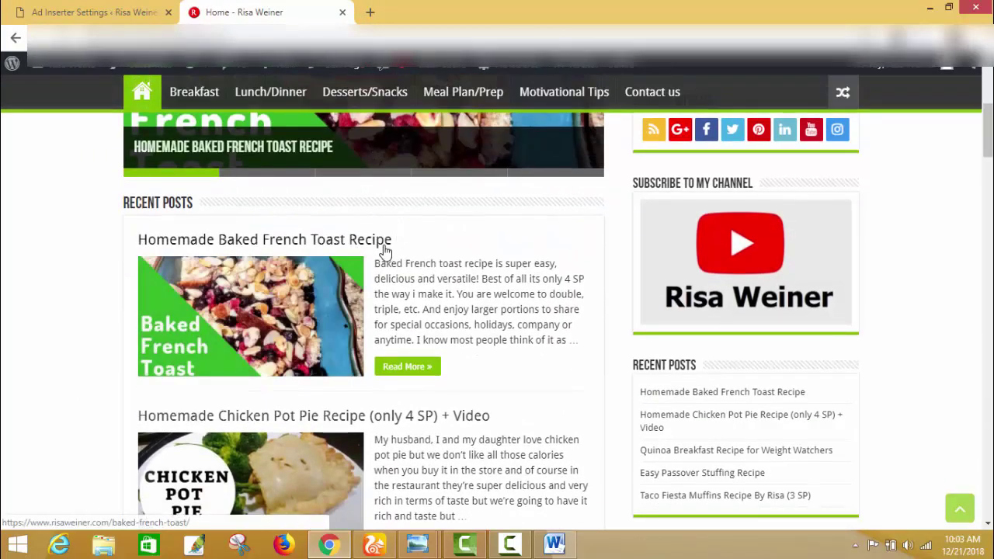
click(385, 250)
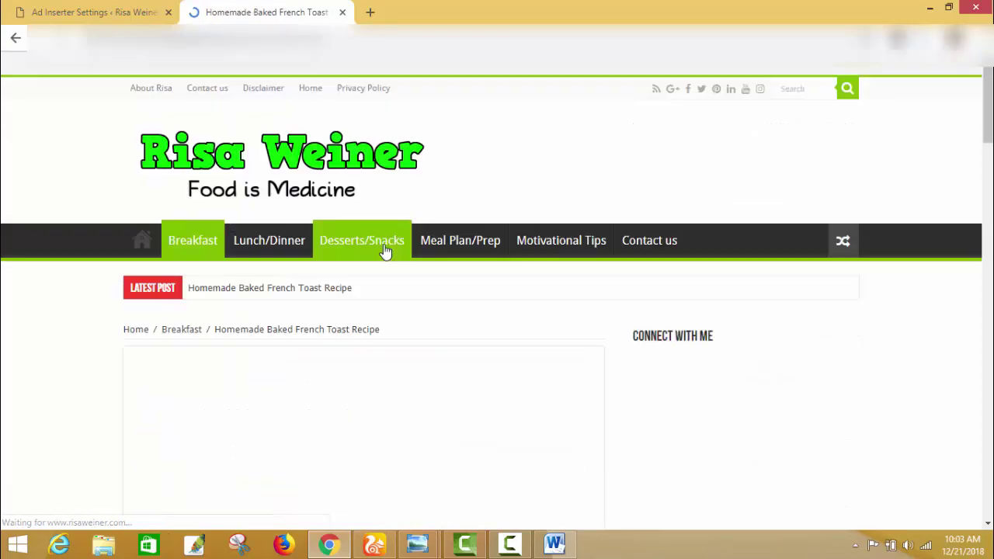
Examine where the Block 1 ad sits among the opening paragraphs of the French toast post
scroll(385, 250, down, 10)
scroll(385, 250, up, 3)
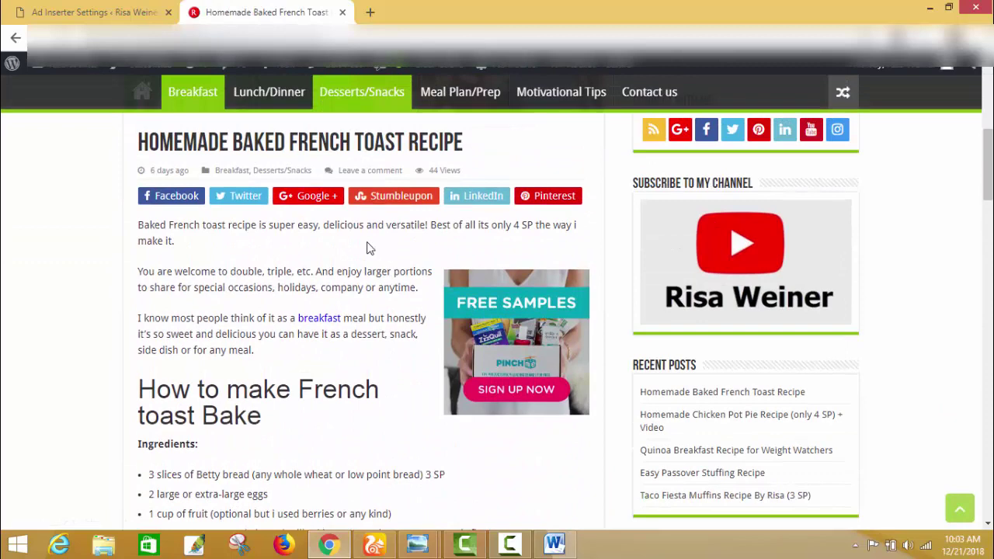
scroll(361, 247, down, 3)
scroll(359, 247, up, 3)
click(509, 543)
click(509, 544)
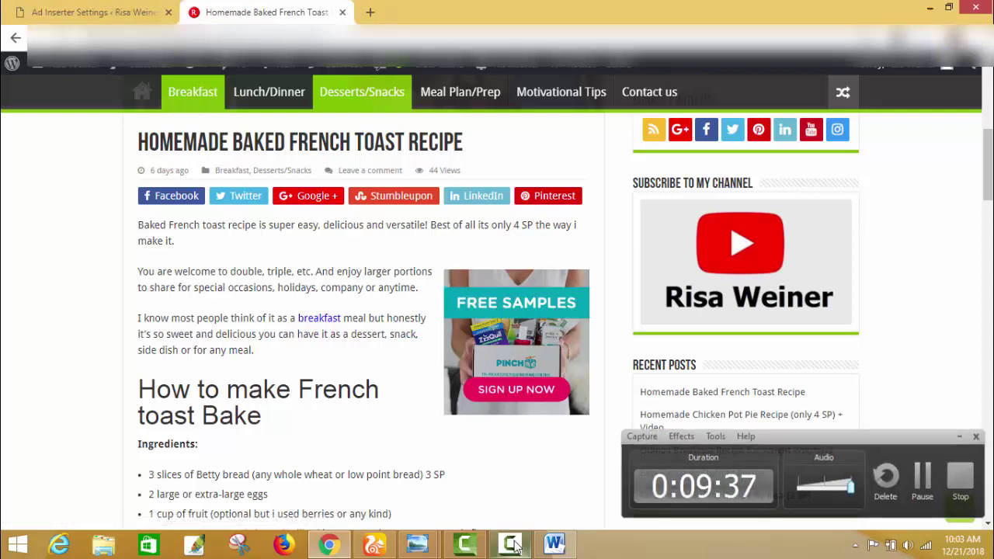
scroll(510, 333, down, 5)
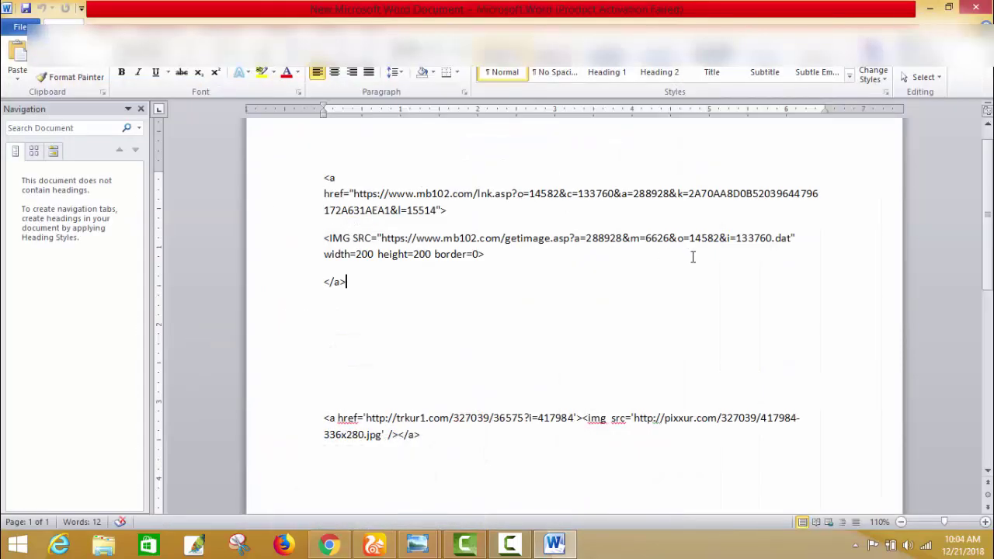
Switch to the Word document and copy the second ad code, the one with the 336x280 image
drag(435, 445, 323, 422)
right_click(328, 424)
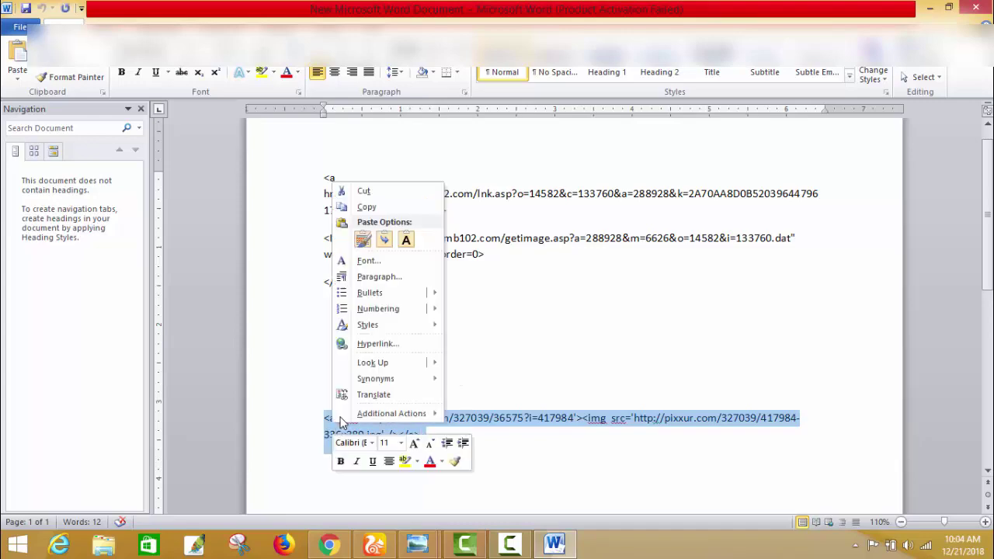
click(381, 205)
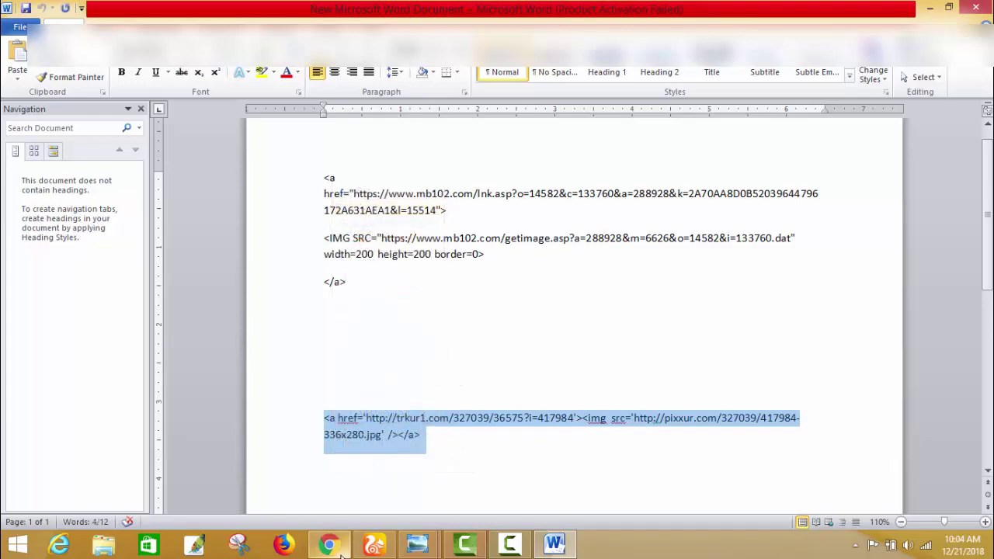
Return to the Ad Inserter settings in Chrome and paste the copied ad code into Block 2
click(329, 545)
click(99, 10)
scroll(249, 310, down, 3)
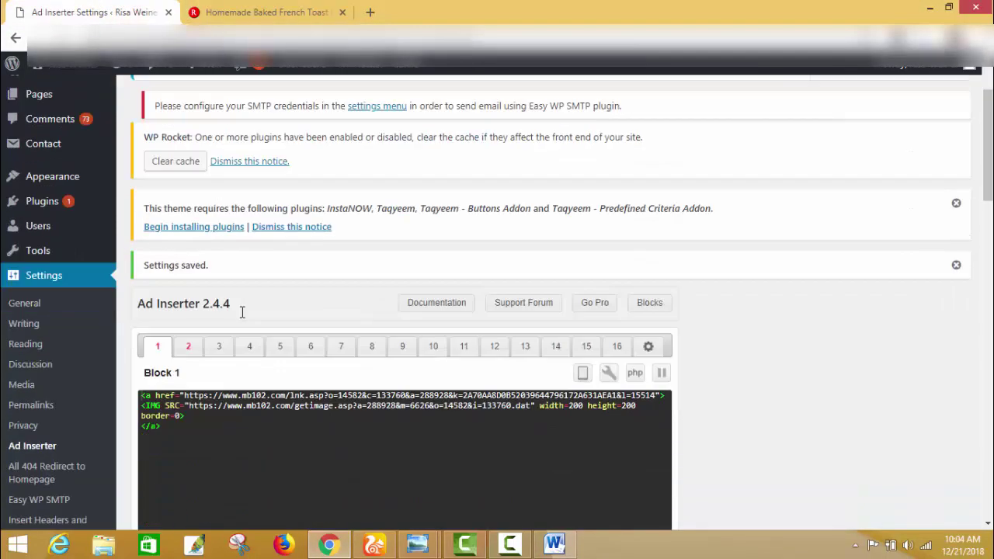
click(188, 237)
right_click(215, 304)
click(245, 388)
Set the automatic insertion of Block 2 to After content
scroll(325, 368, down, 3)
scroll(324, 368, down, 1)
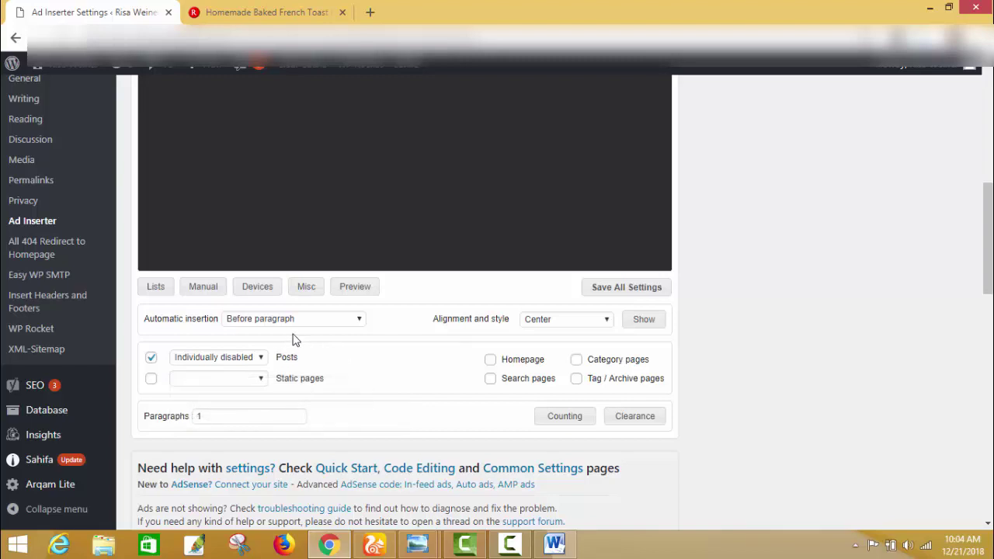
click(316, 324)
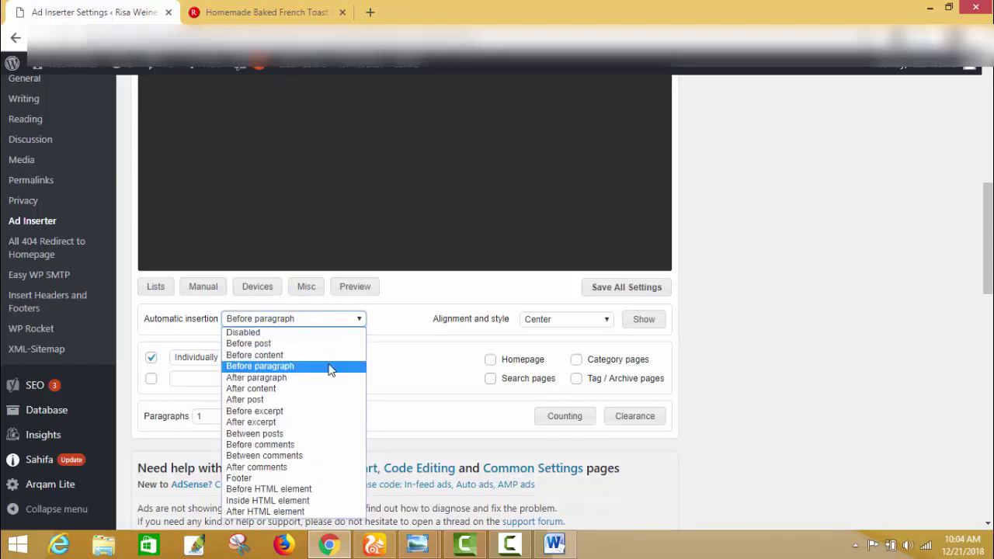
click(297, 389)
scroll(317, 362, down, 4)
scroll(318, 368, up, 4)
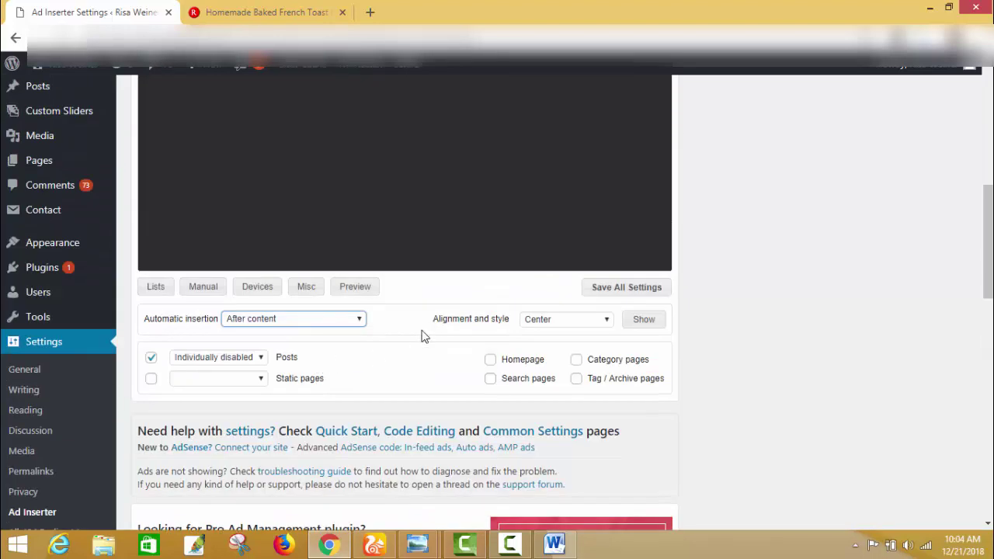
Open the code preview of Block 2 and examine the ad's placement with Center alignment
scroll(403, 337, up, 5)
scroll(347, 340, down, 4)
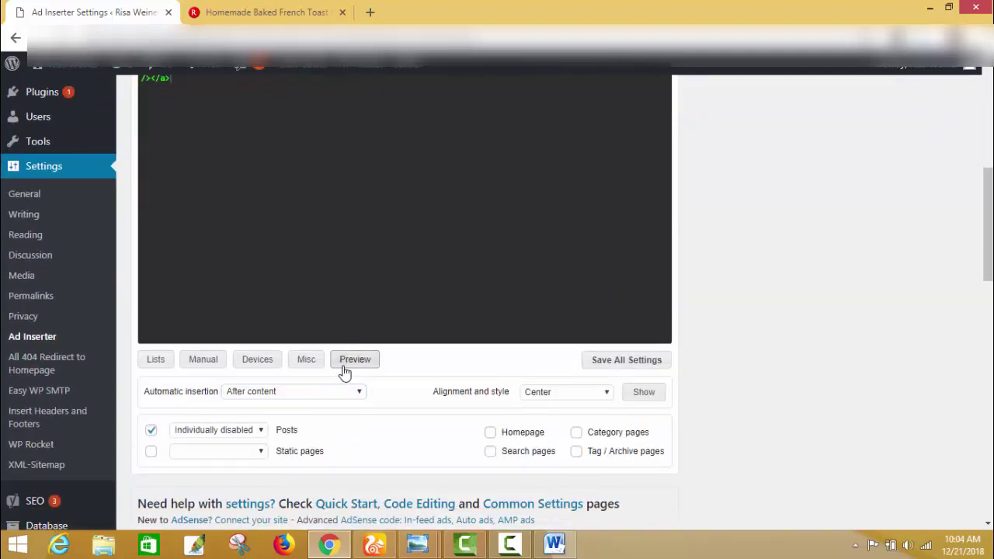
click(346, 364)
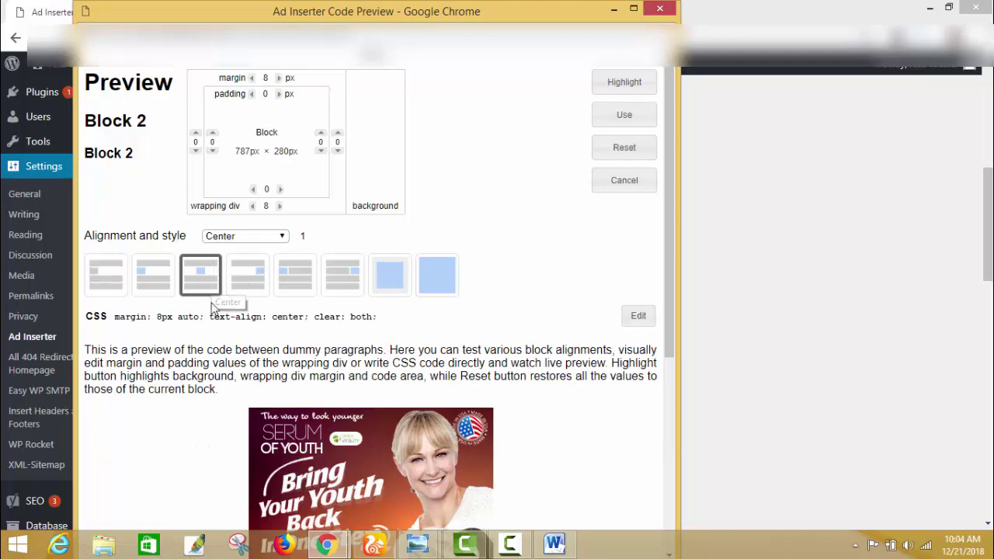
scroll(464, 427, down, 3)
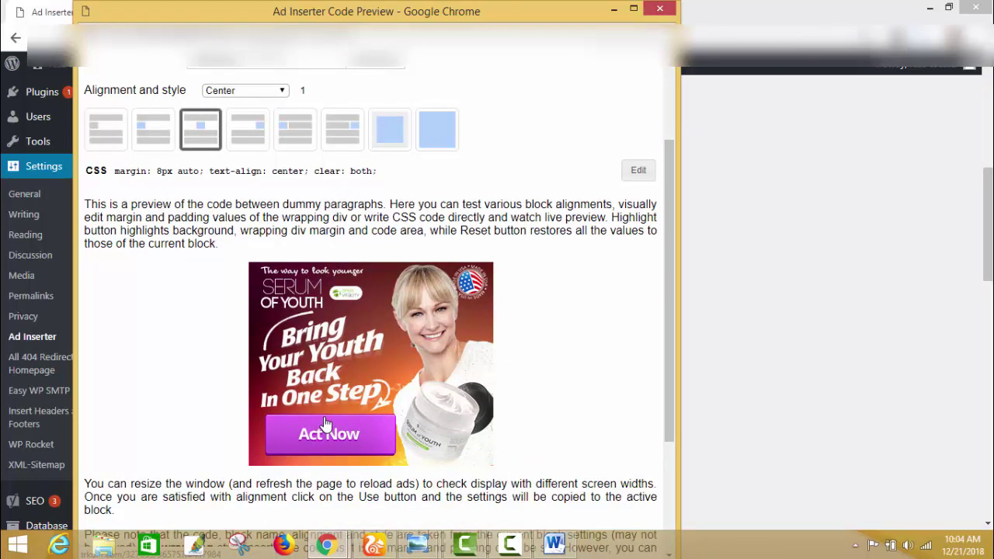
scroll(396, 333, up, 1)
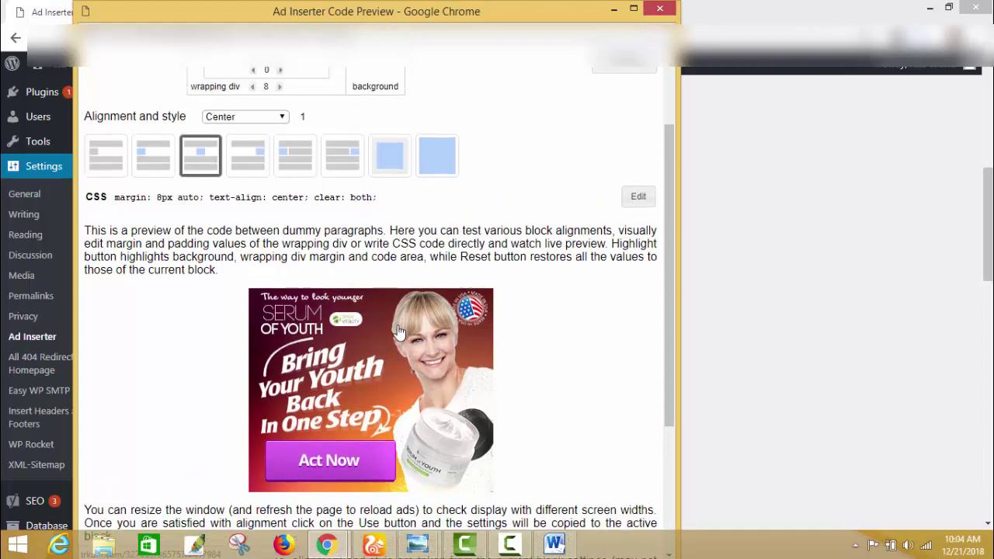
scroll(398, 333, up, 3)
Apply the previewed Center alignment to Block 2 and save all settings
click(615, 121)
scroll(626, 269, up, 1)
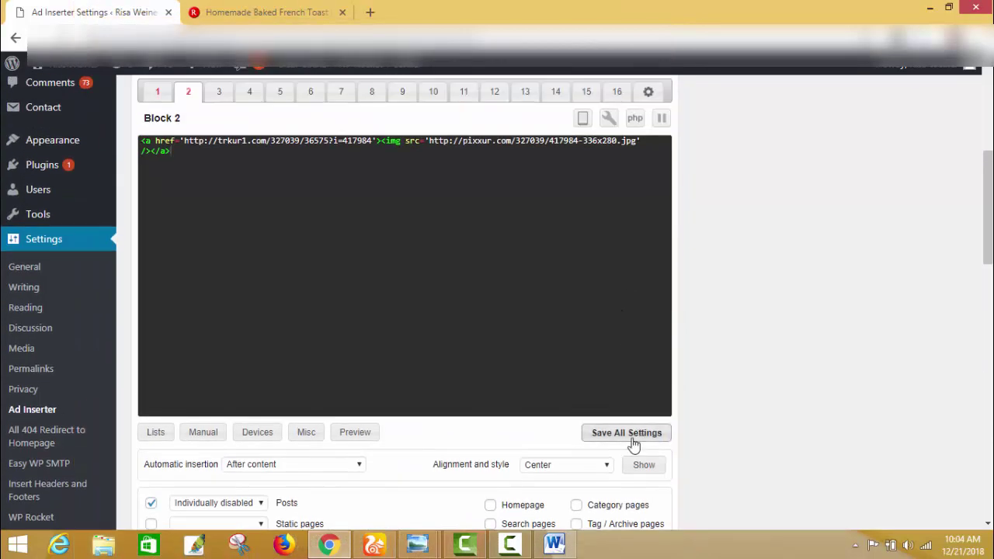
click(634, 444)
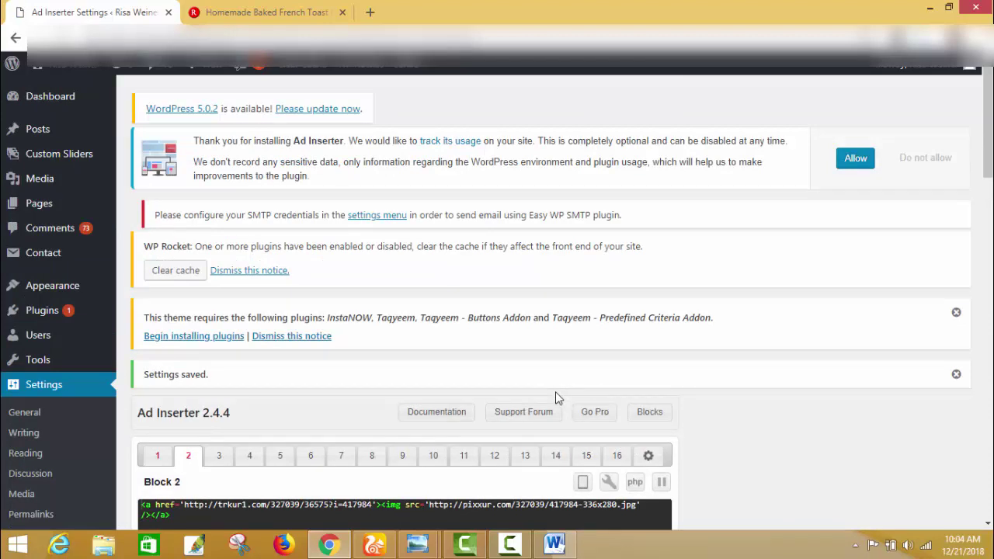
Reload the live Homemade Baked French Toast Recipe post and examine the ads within the text and after the content
scroll(455, 362, down, 1)
click(233, 12)
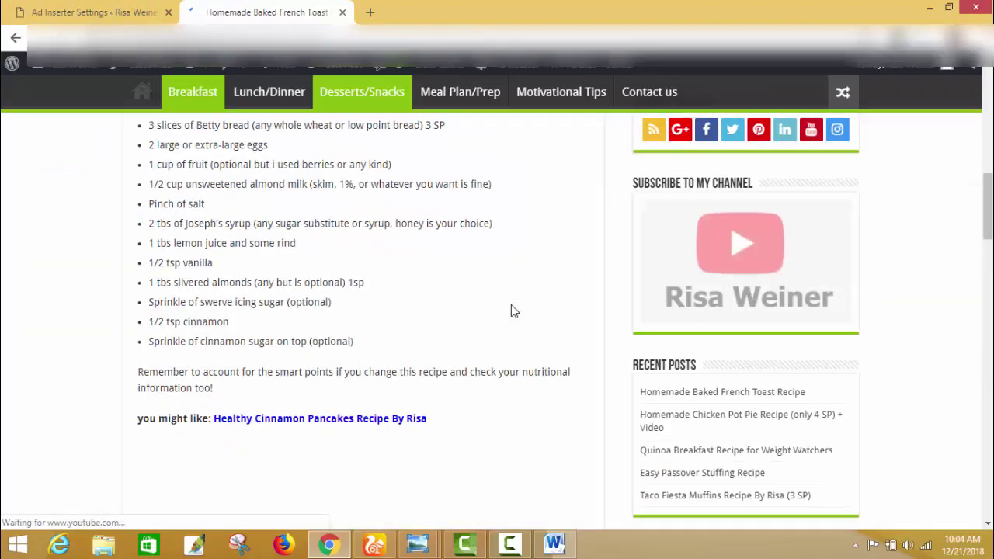
scroll(511, 310, up, 9)
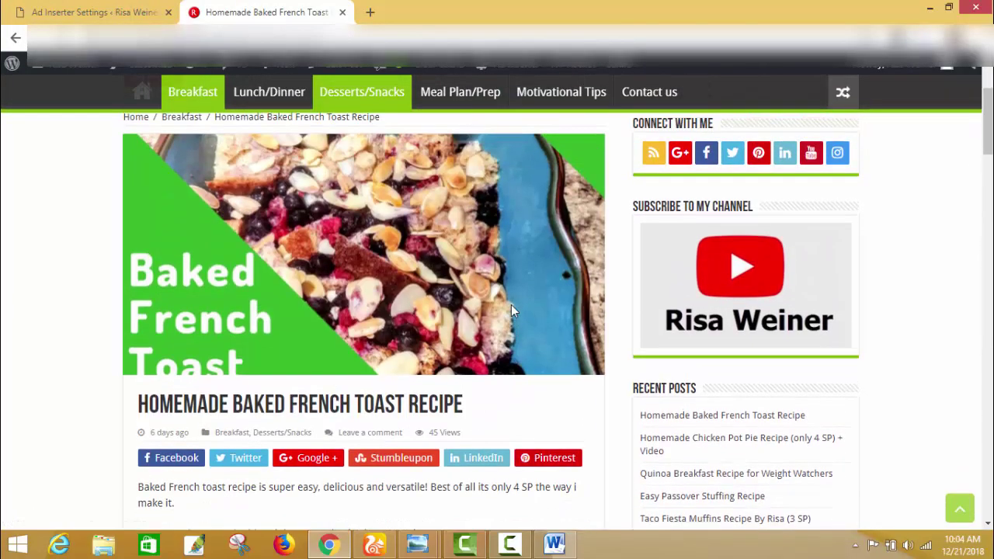
scroll(511, 311, down, 9)
scroll(512, 306, down, 8)
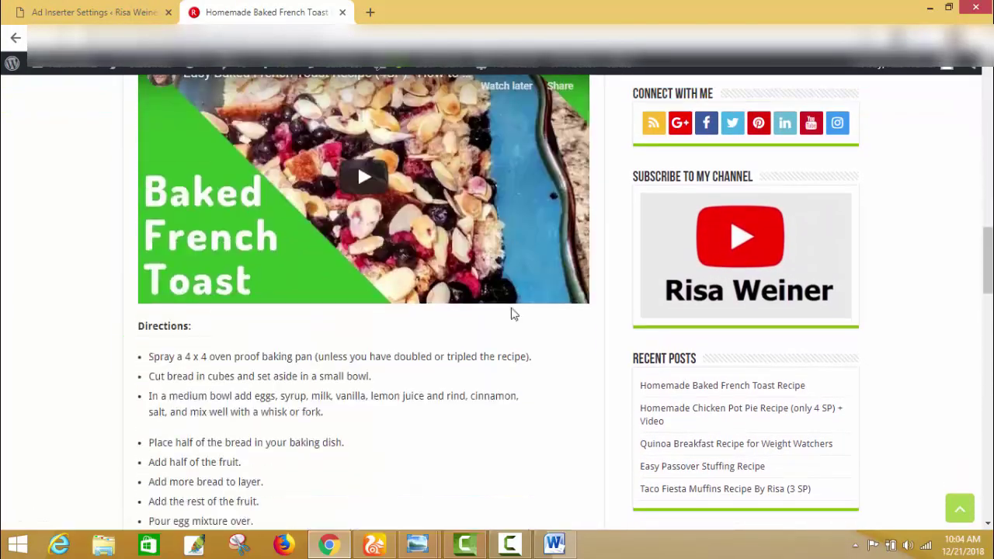
scroll(512, 308, up, 16)
scroll(511, 307, down, 4)
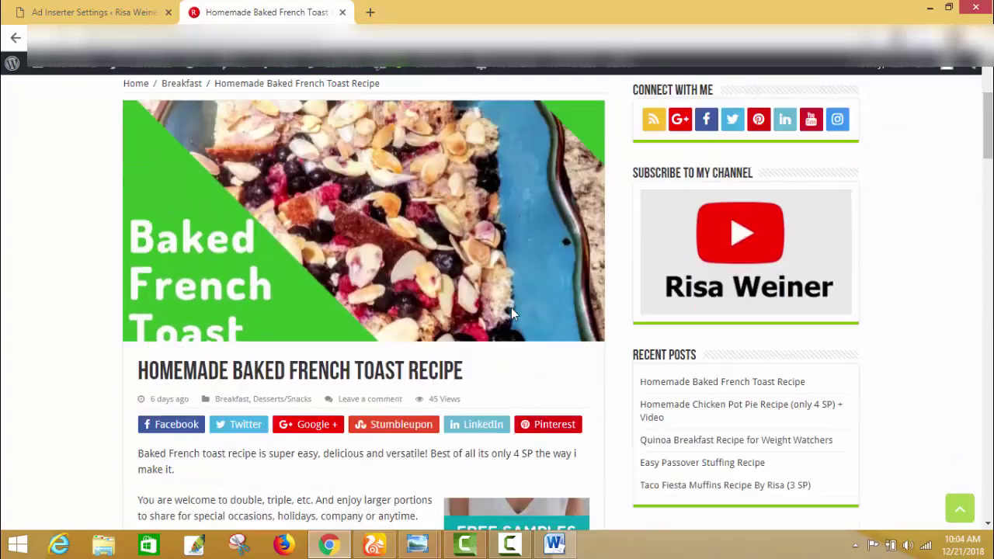
scroll(456, 428, down, 2)
scroll(538, 282, up, 1)
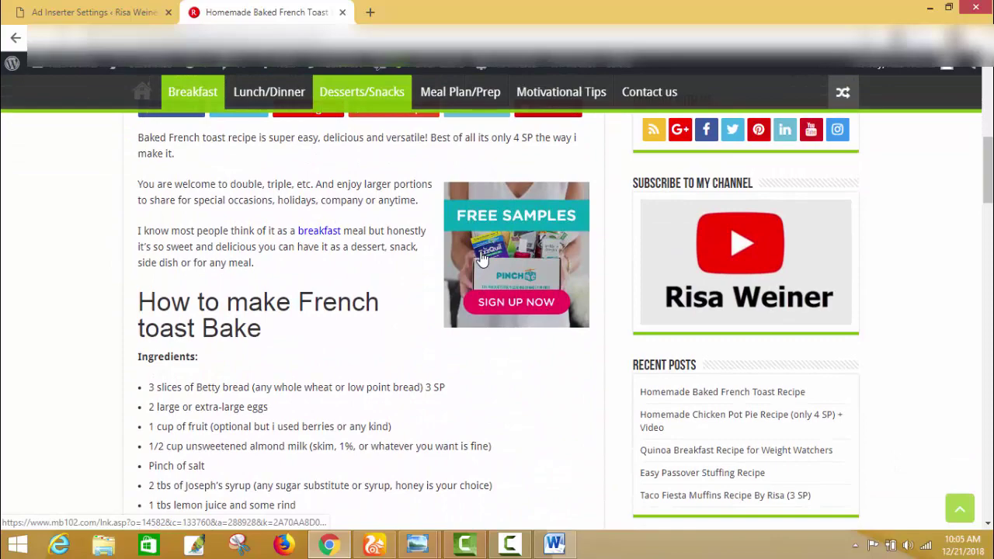
scroll(473, 268, down, 15)
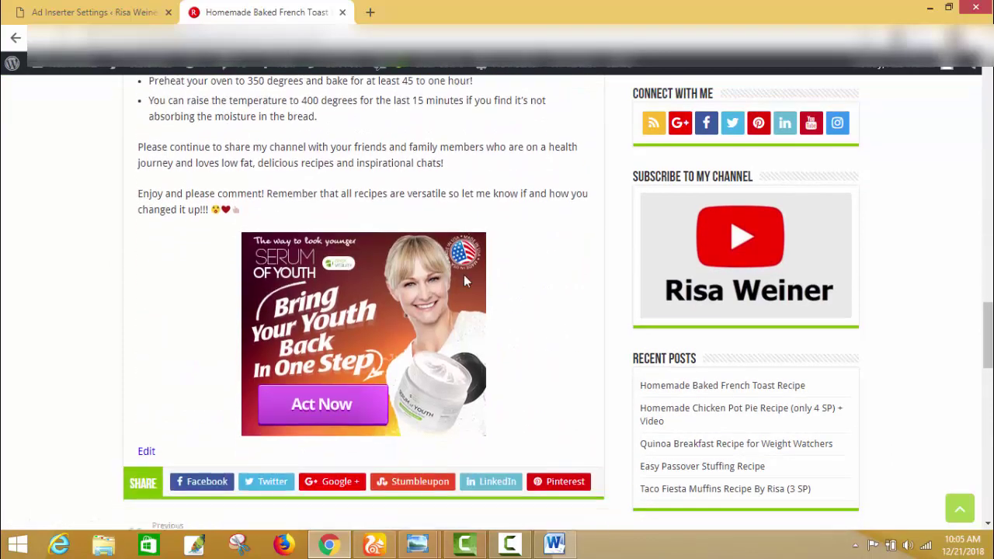
scroll(463, 281, down, 1)
scroll(397, 281, up, 2)
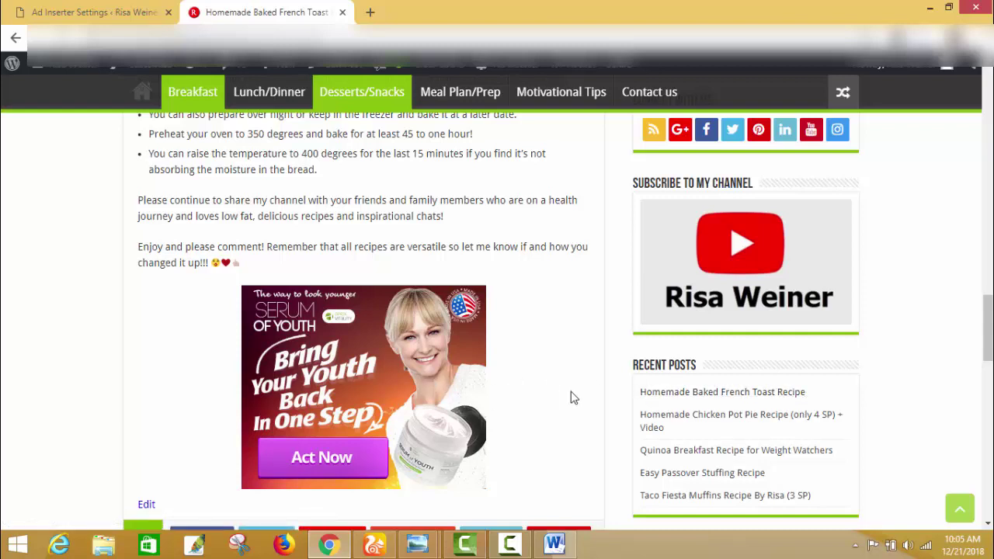
Open the Homemade Chicken Pot Pie Recipe post from the recent posts and examine its ads within the text and after the content
click(688, 420)
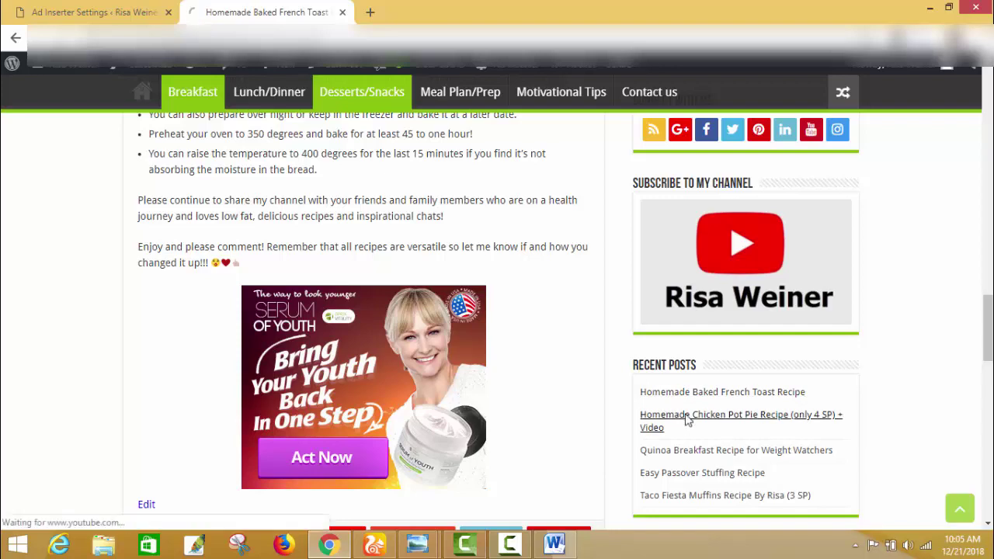
scroll(535, 356, down, 6)
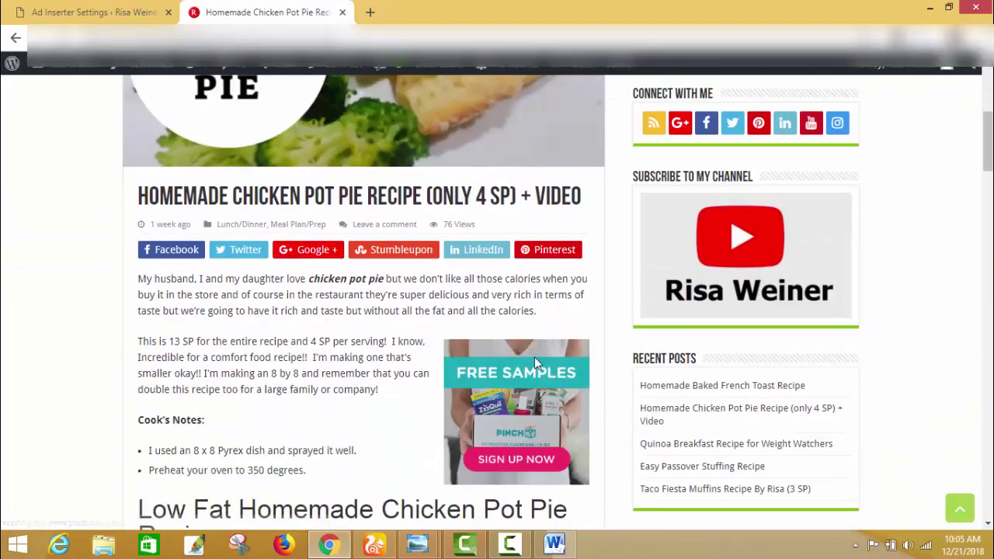
scroll(534, 363, down, 1)
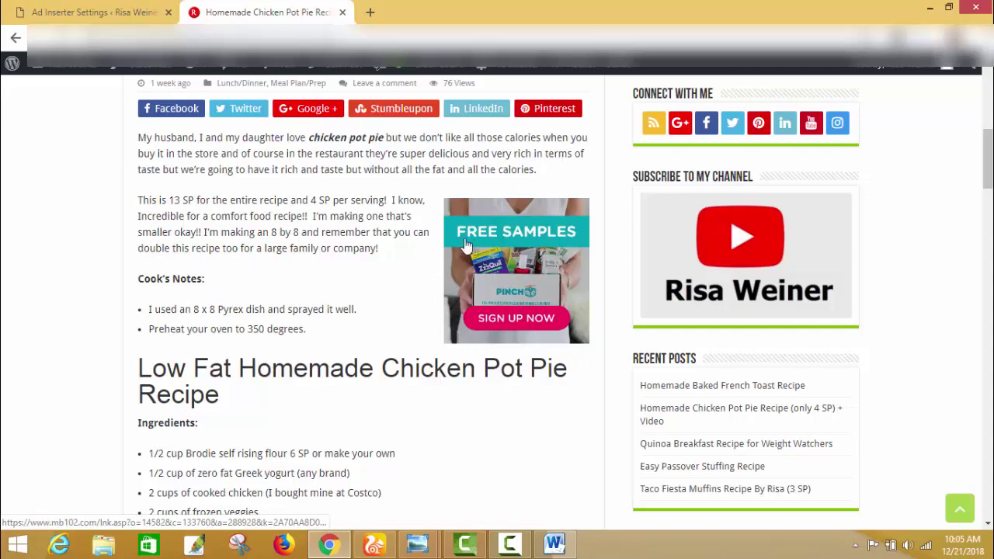
scroll(464, 313, down, 10)
scroll(495, 277, down, 9)
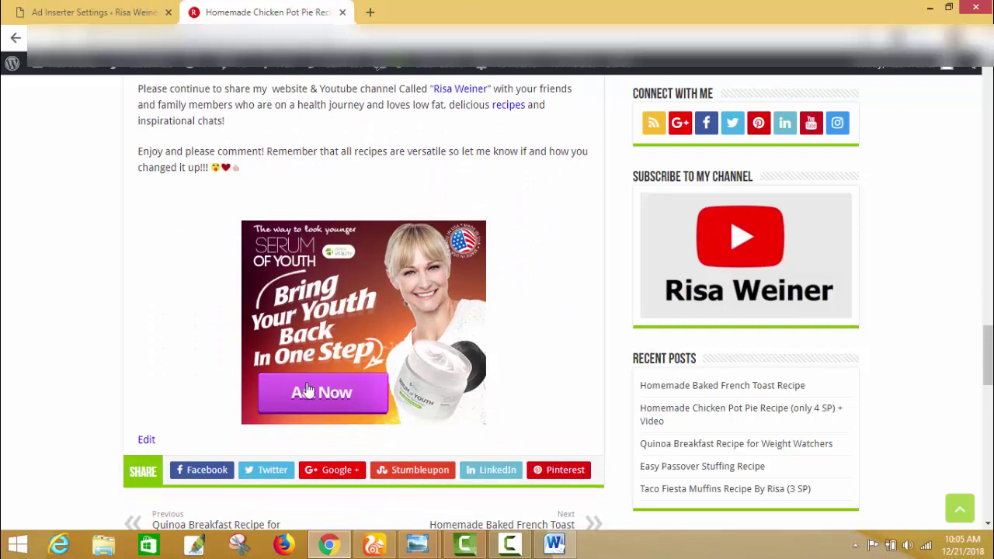
scroll(440, 432, up, 3)
scroll(439, 430, up, 5)
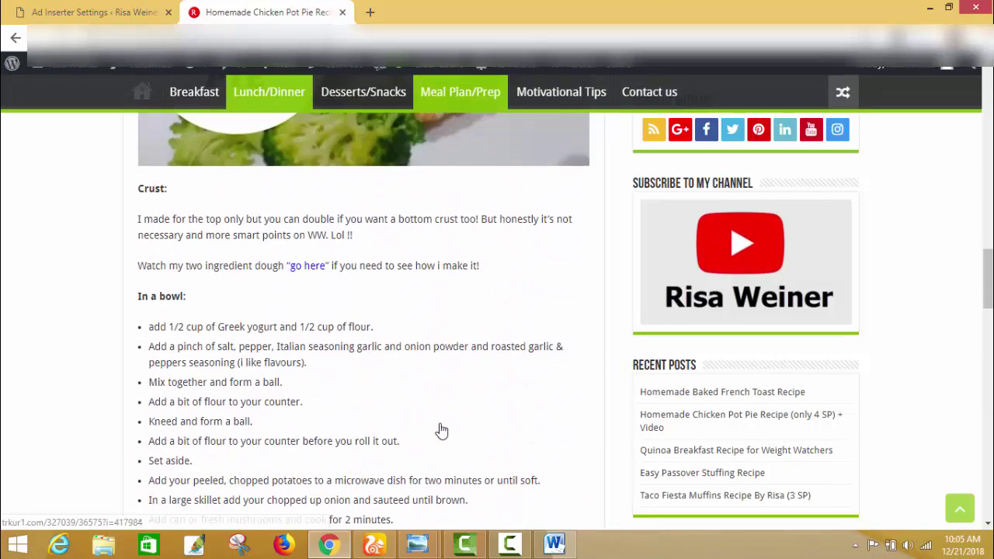
scroll(440, 430, up, 8)
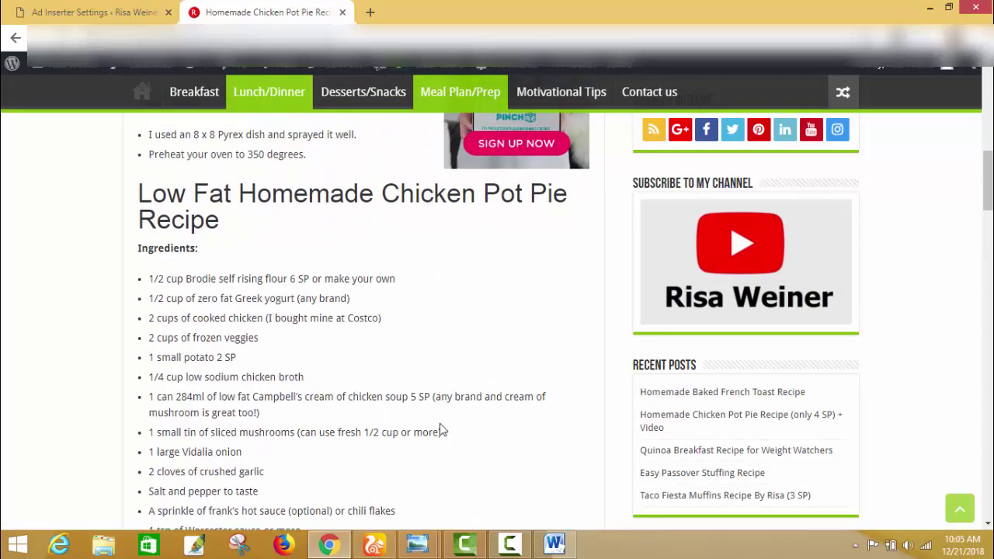
Return to the Ad Inserter settings and review Block 2's ad code, automatic insertion and alignment
click(21, 17)
scroll(342, 389, down, 5)
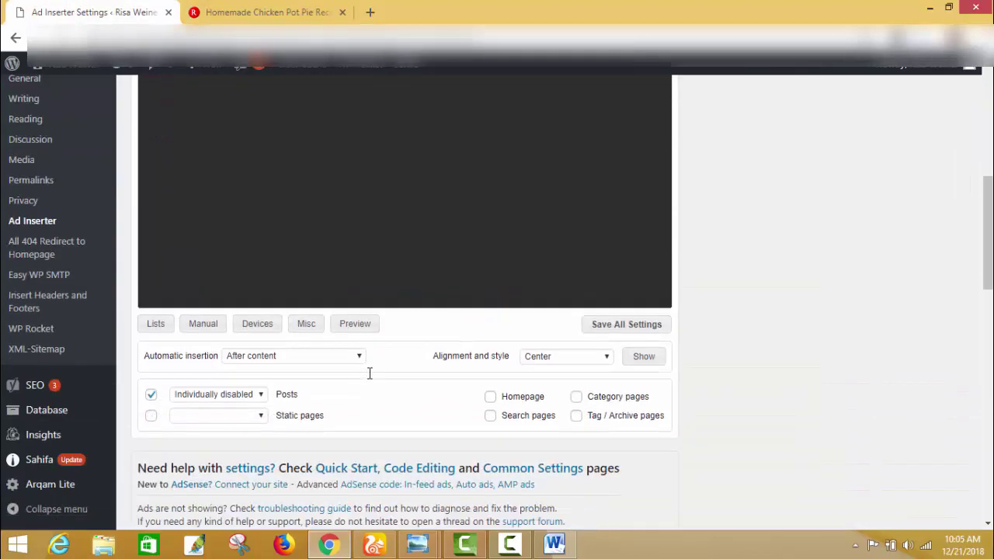
scroll(370, 376, up, 3)
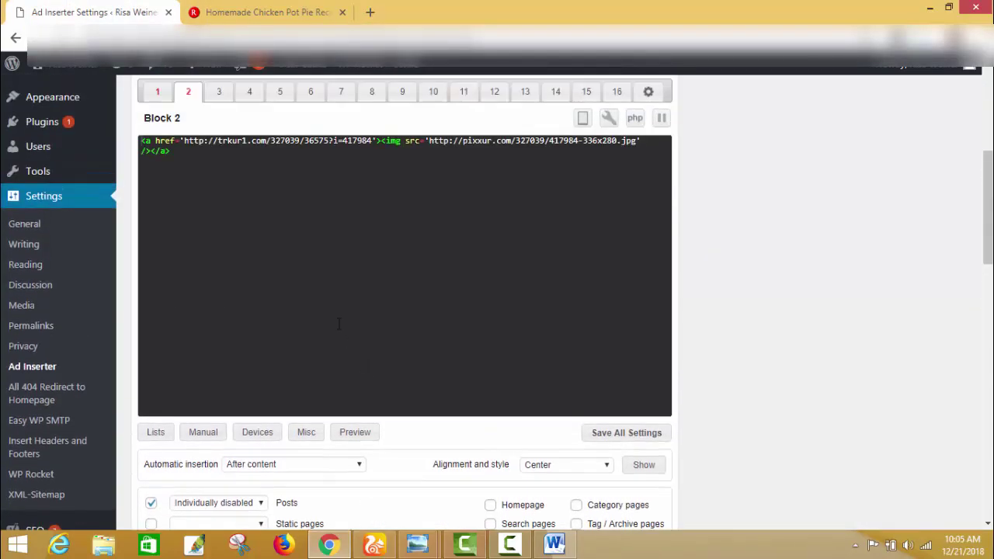